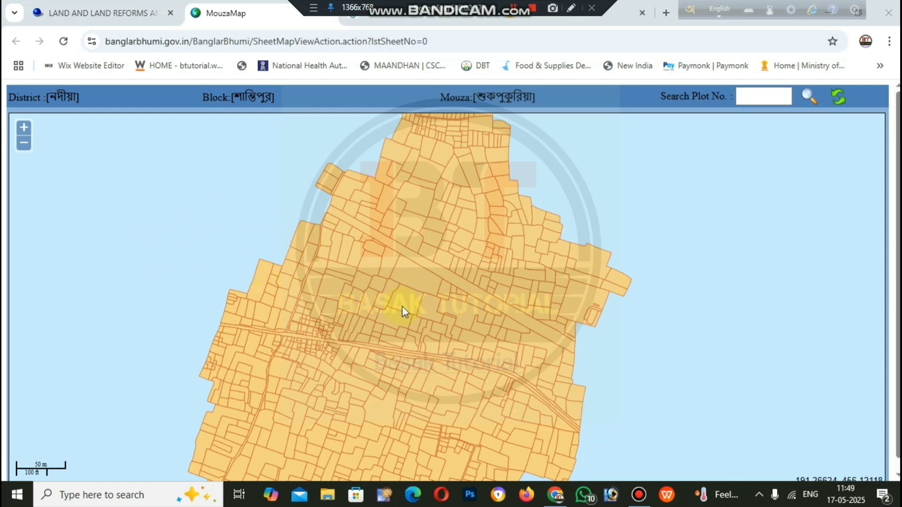
# Step: Switch back to the LAND AND LAND REFORMS tab showing the Banglarbhumi home page
pyautogui.click(76, 4)
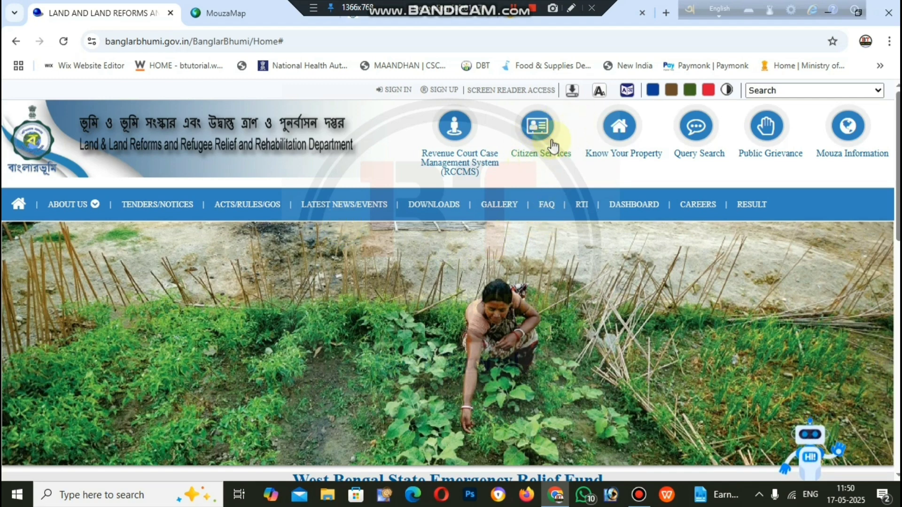
# Step: Choose Mouza Map Request under Citizen Services > Service Delivery to bring up the citizen login
pyautogui.click(537, 140)
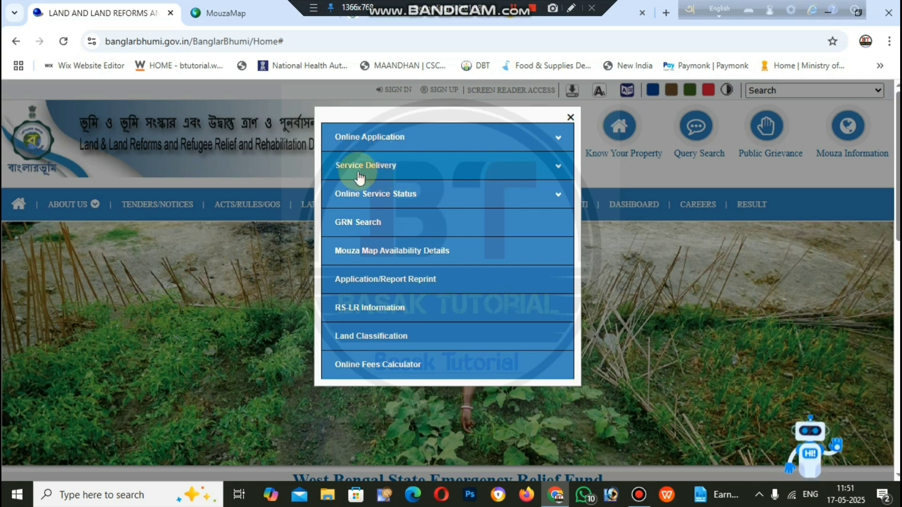
pyautogui.click(398, 167)
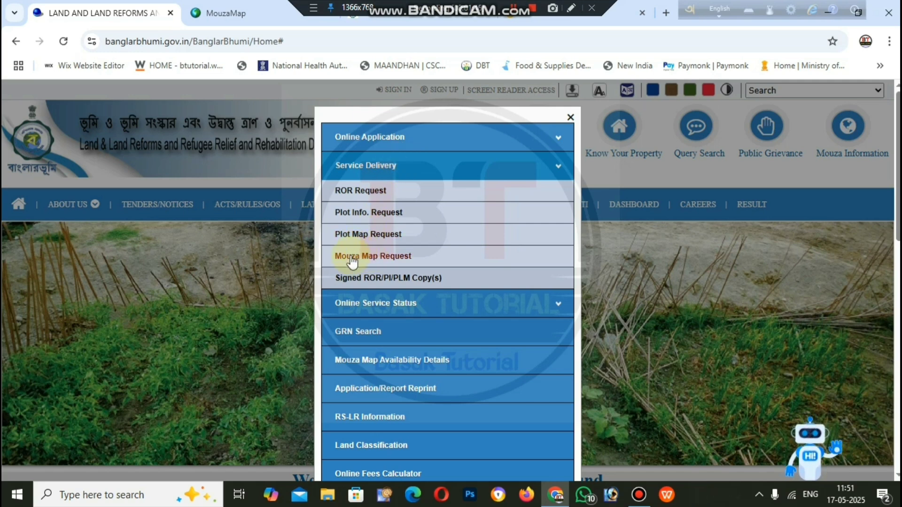
pyautogui.click(372, 257)
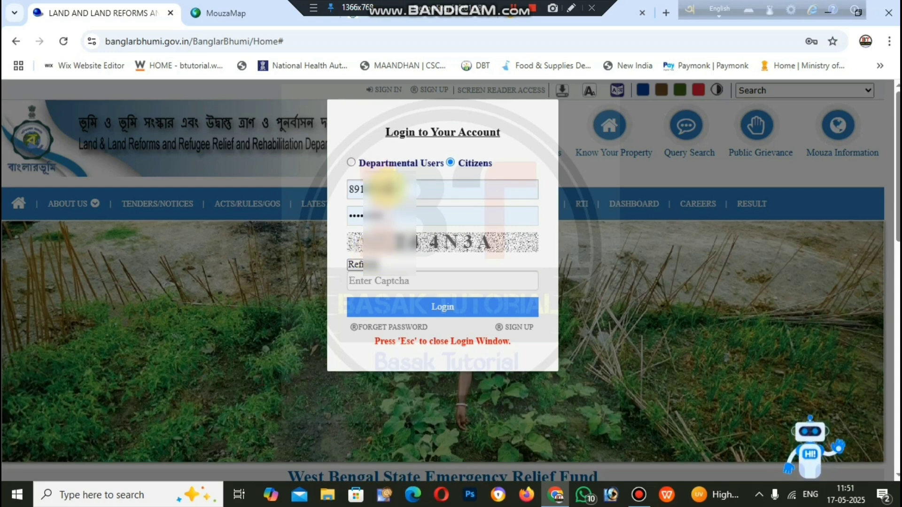
# Step: Log in as a citizen with the password and captcha, then close the Disclaimer notice
pyautogui.click(400, 212)
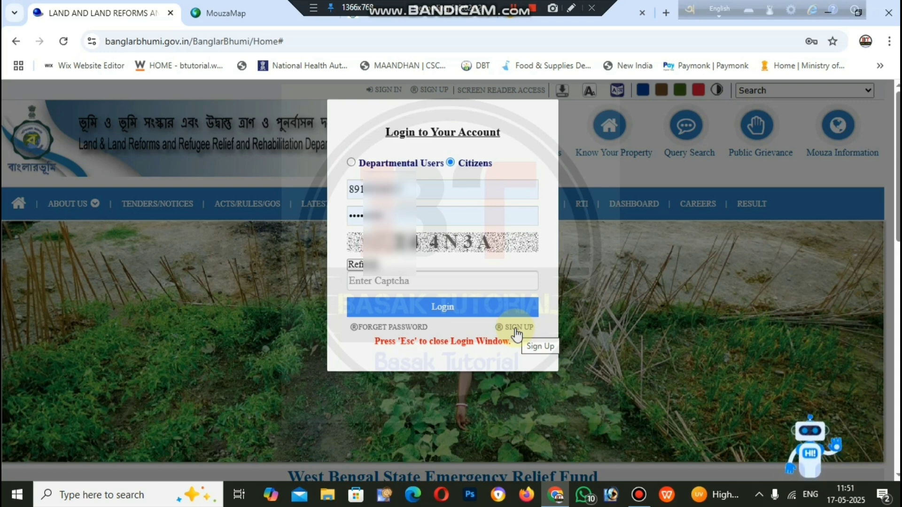
pyautogui.click(456, 280)
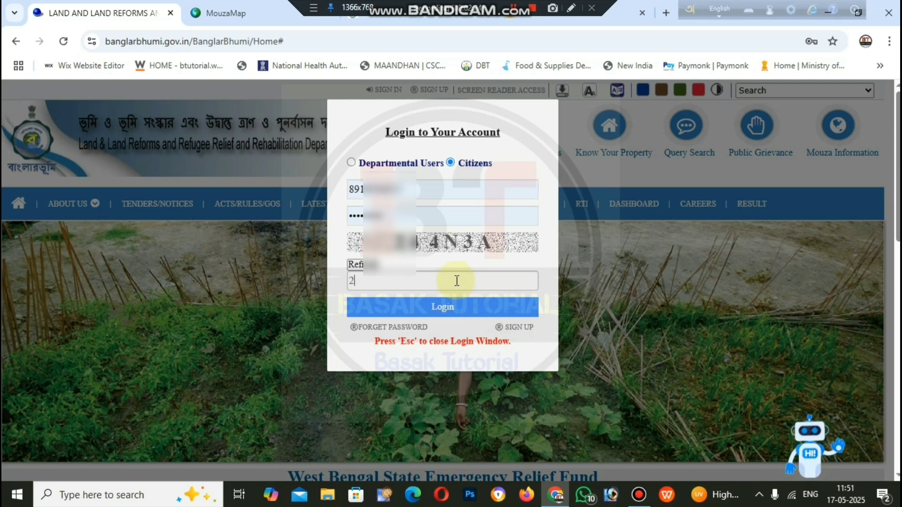
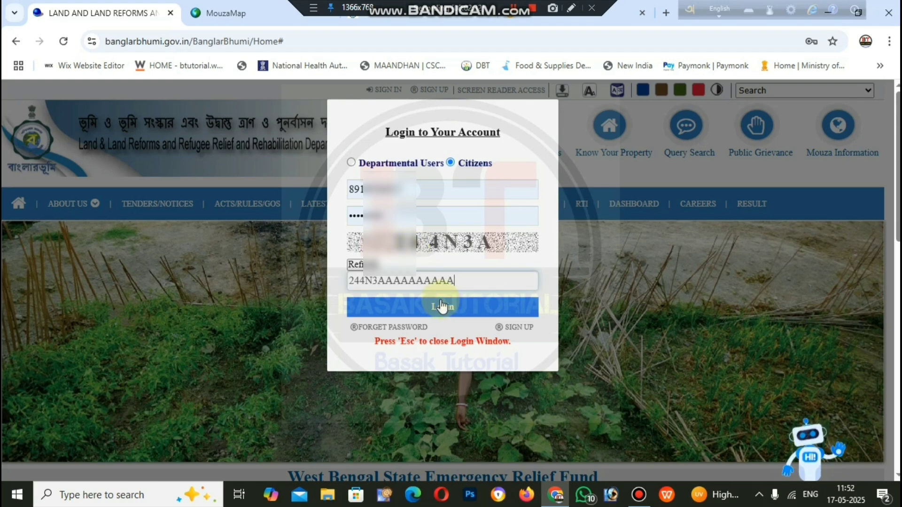
pyautogui.press('BackSpace')
pyautogui.press('BackSpace')
pyautogui.press('BackSpace')
pyautogui.press('BackSpace')
pyautogui.press('BackSpace')
pyautogui.click(462, 320)
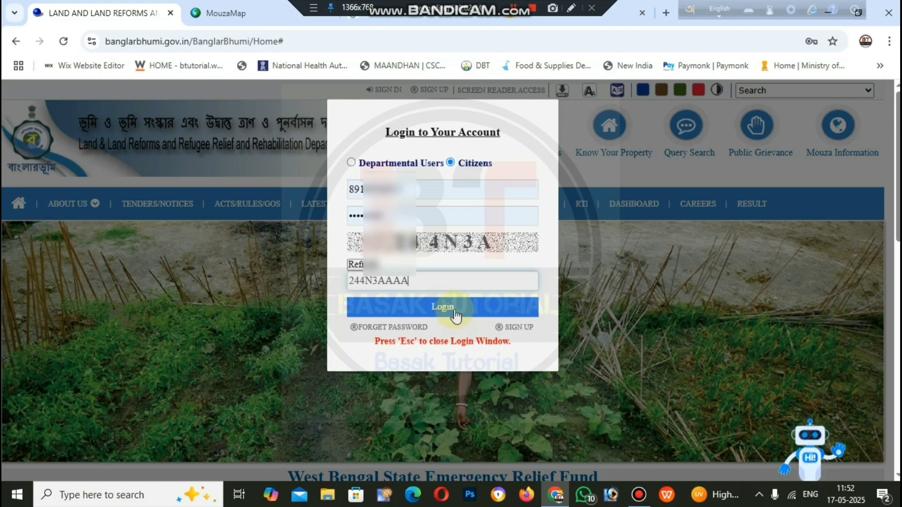
pyautogui.click(639, 126)
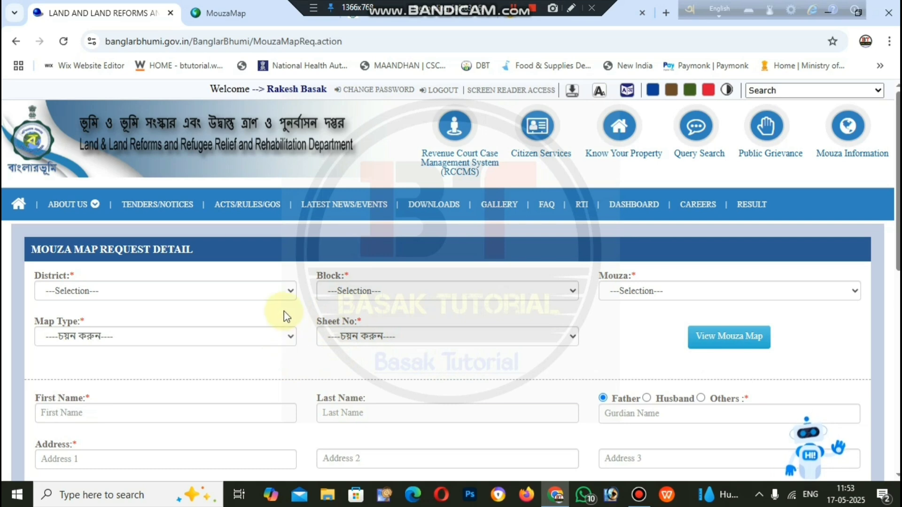
# Step: Select District NADIA, Block SANTIPUR and Mouza Shukpukuria in the request form
pyautogui.scroll(-1, 277, 310)
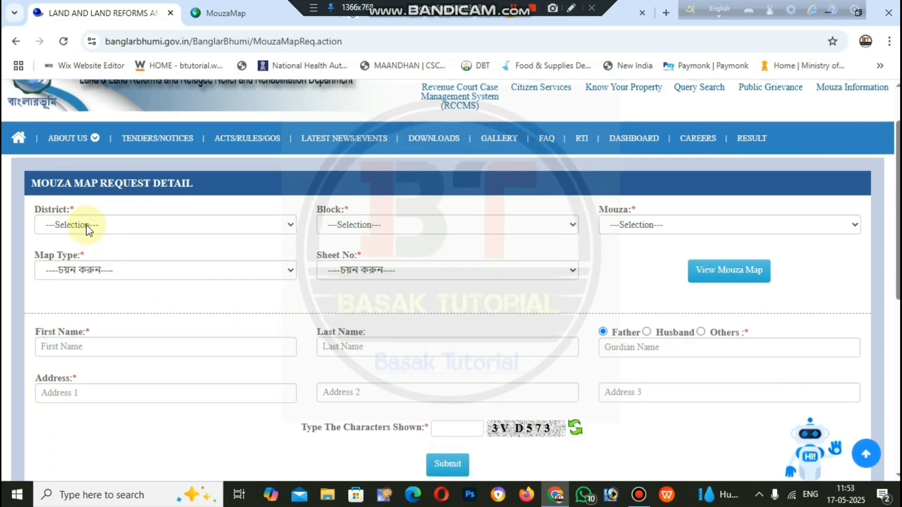
pyautogui.click(184, 224)
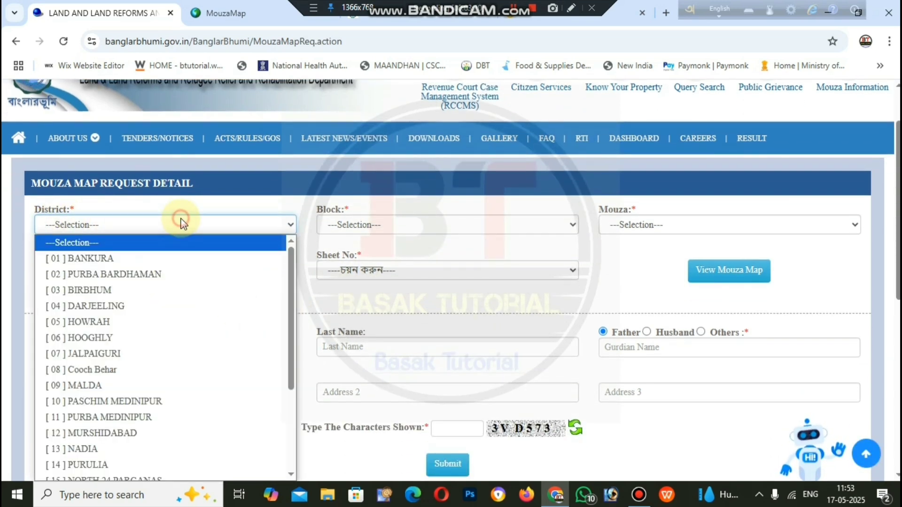
pyautogui.scroll(-3, 155, 380)
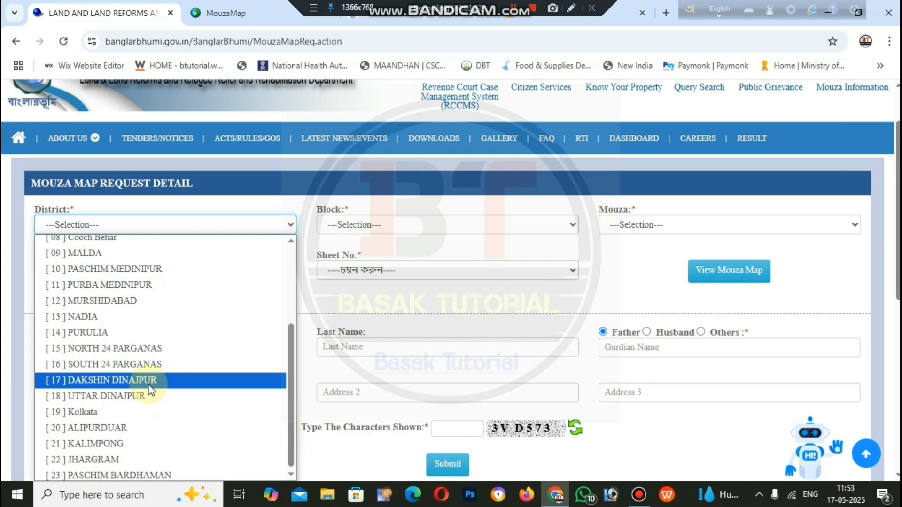
pyautogui.click(137, 322)
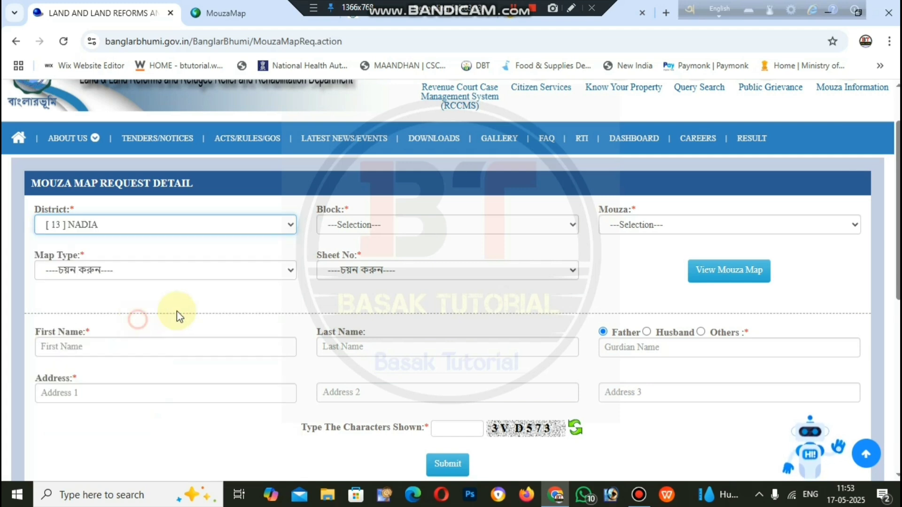
pyautogui.click(417, 223)
pyautogui.scroll(-2, 443, 357)
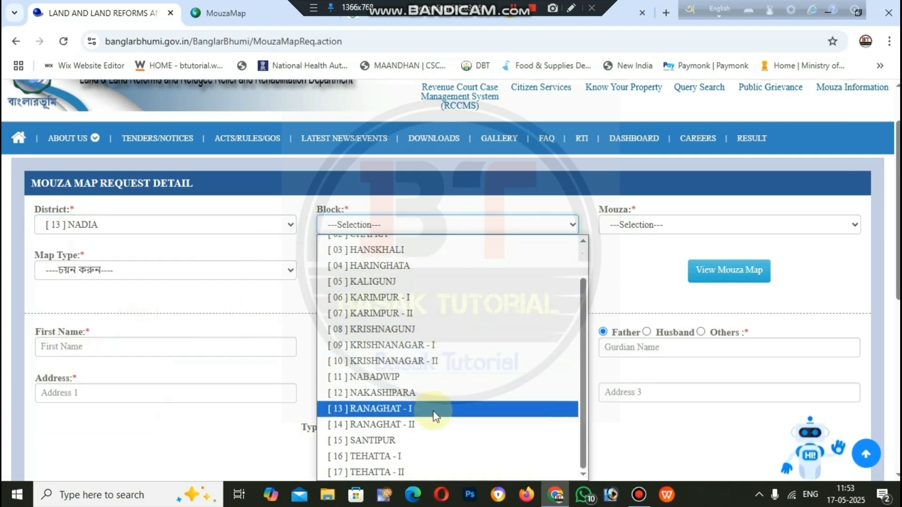
pyautogui.click(439, 440)
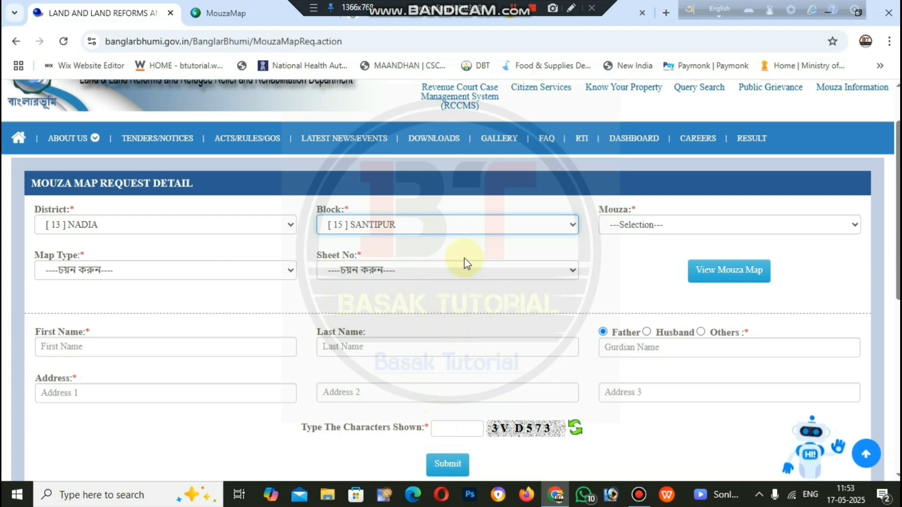
pyautogui.click(651, 225)
pyautogui.scroll(-3, 704, 319)
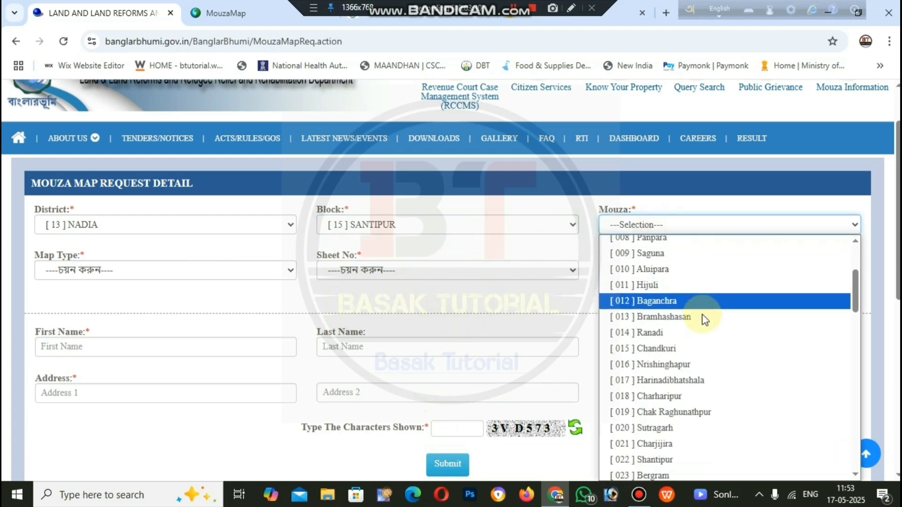
pyautogui.scroll(-8, 705, 318)
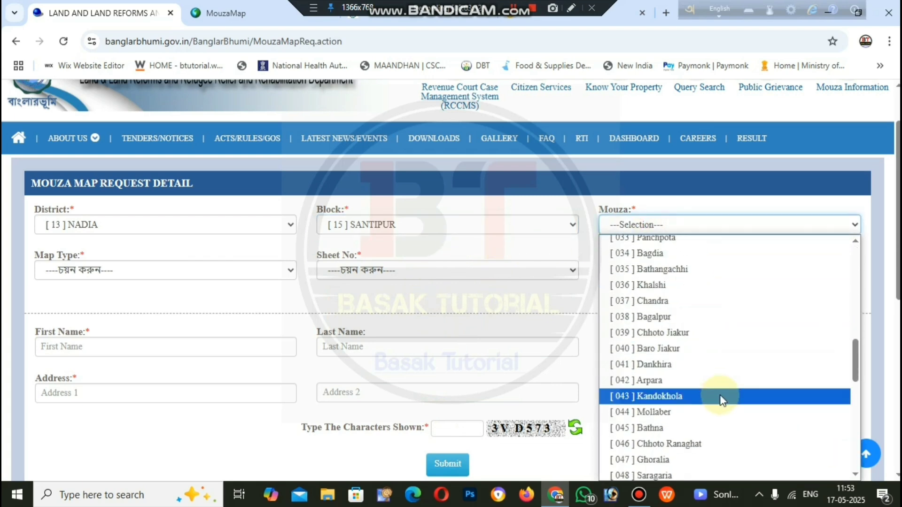
pyautogui.scroll(-6, 719, 397)
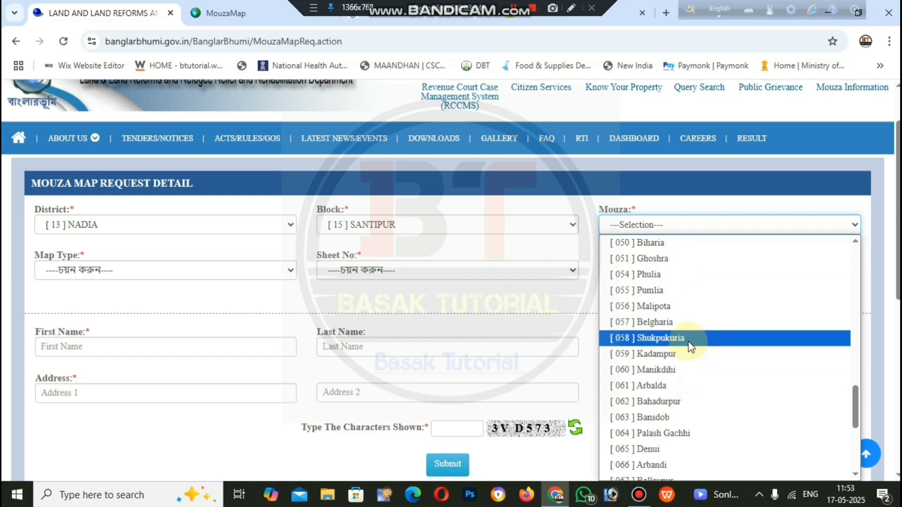
pyautogui.click(690, 338)
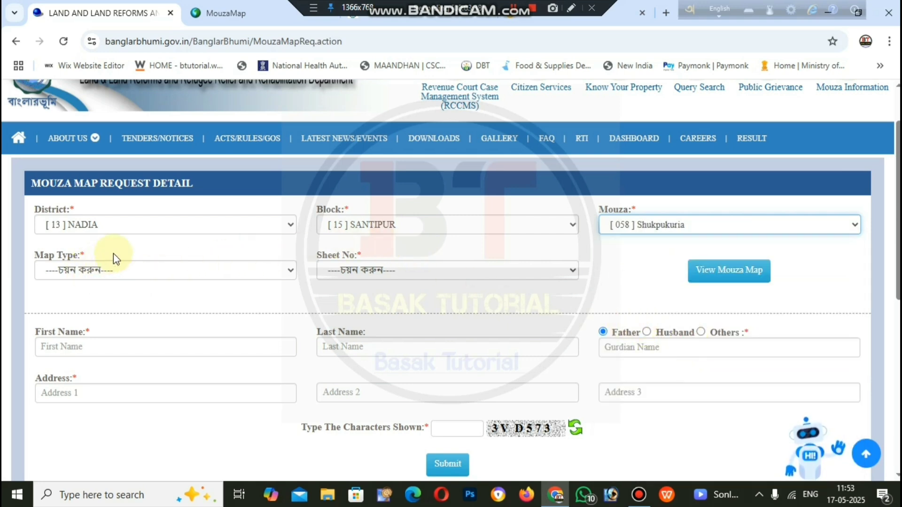
# Step: Set Map Type to LR and Sheet No to 0
pyautogui.click(155, 271)
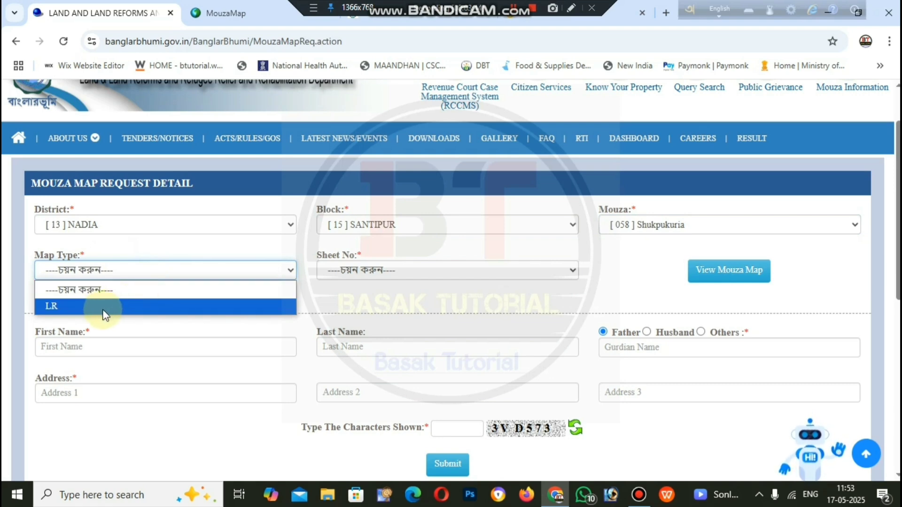
pyautogui.click(86, 312)
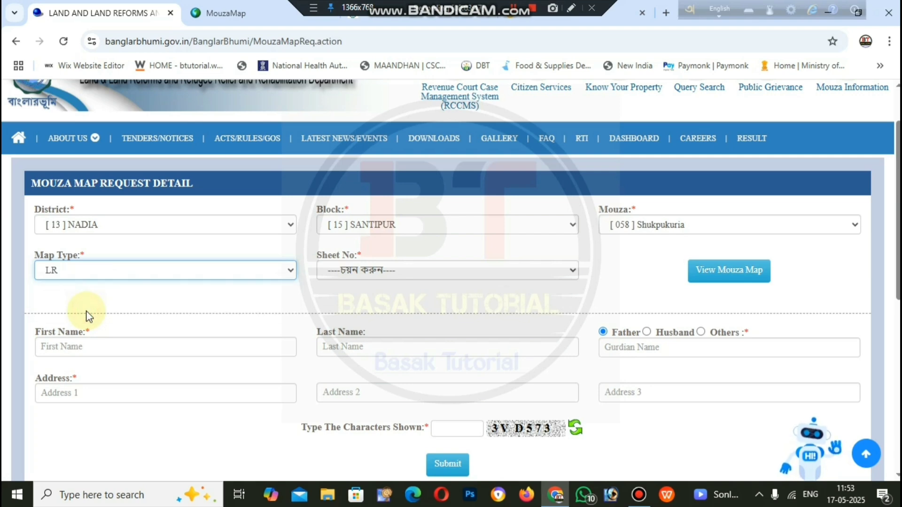
pyautogui.click(423, 277)
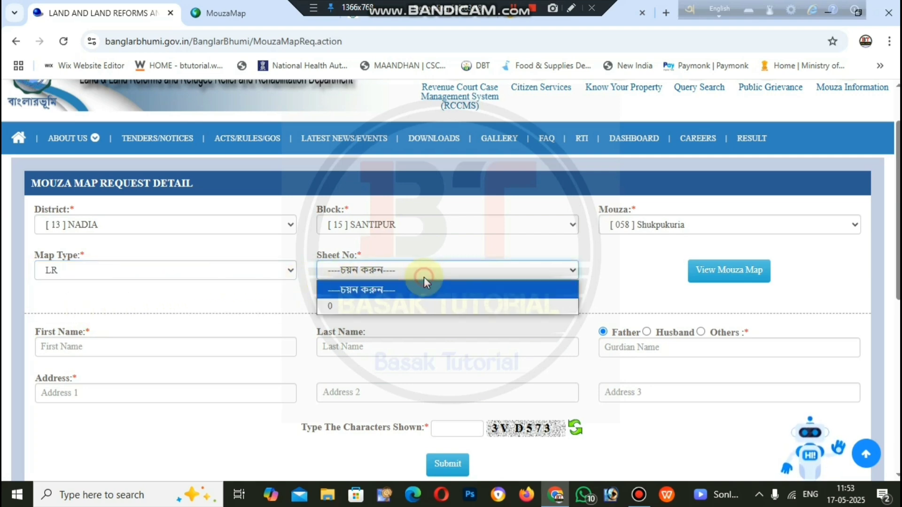
pyautogui.click(410, 302)
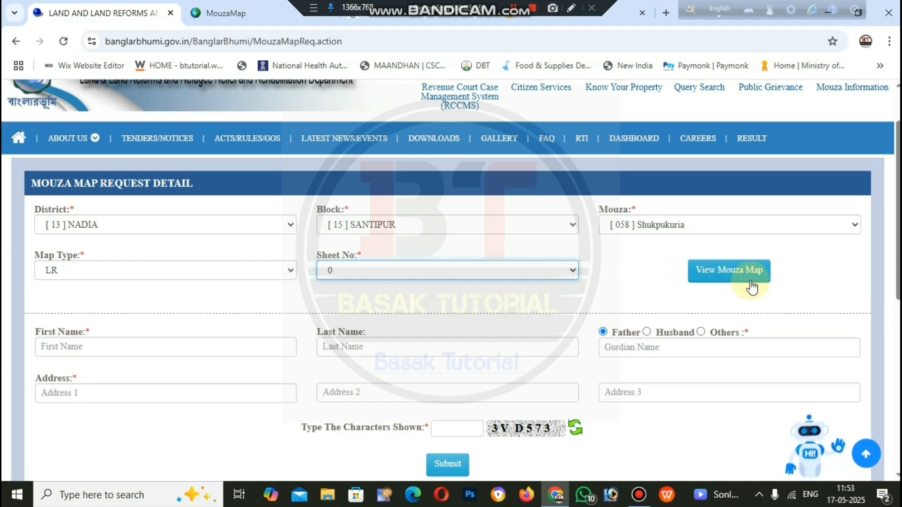
pyautogui.click(734, 273)
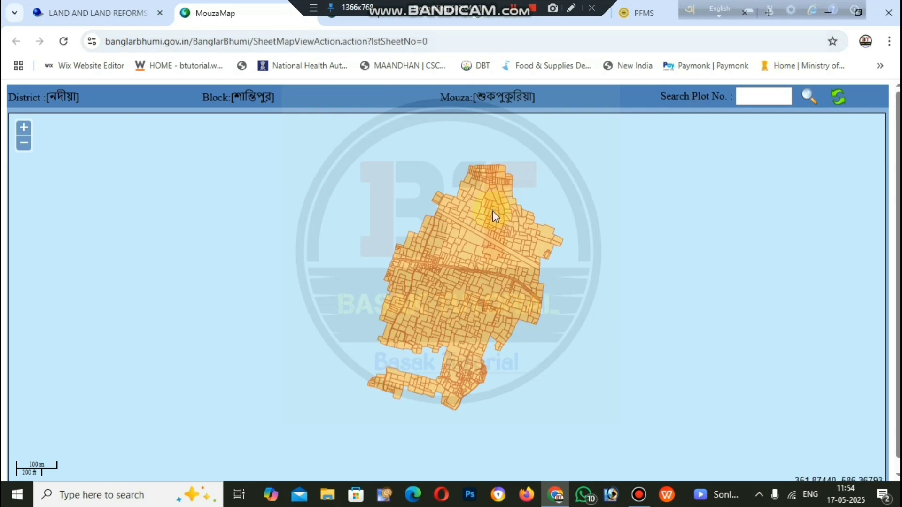
pyautogui.scroll(3, 498, 224)
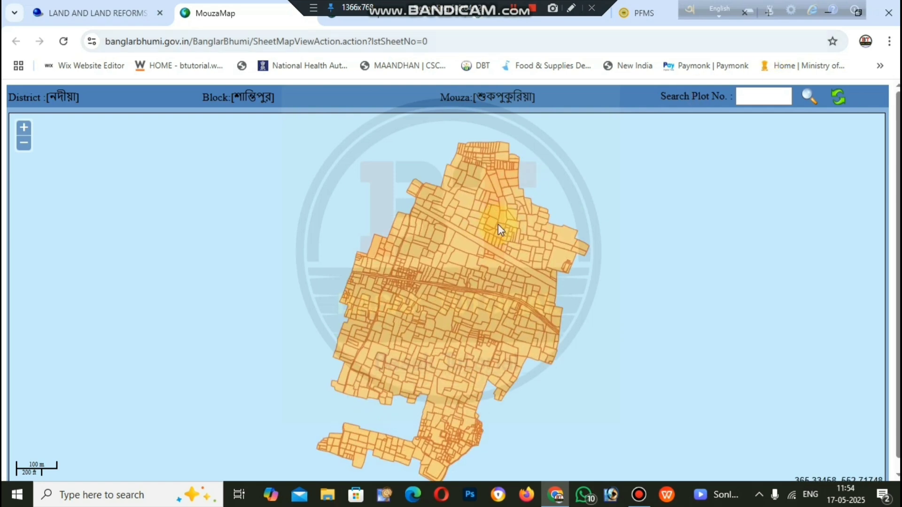
pyautogui.scroll(-3, 495, 224)
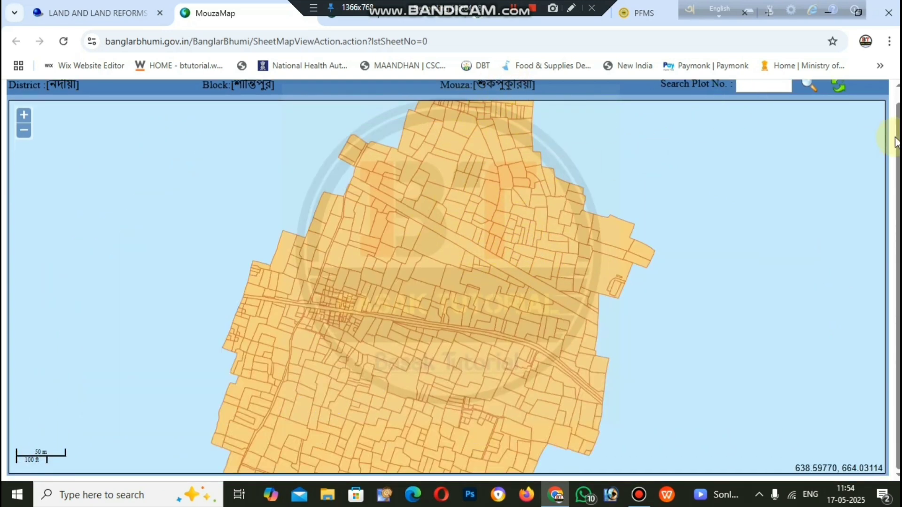
pyautogui.moveTo(896, 141); pyautogui.dragTo(897, 128)
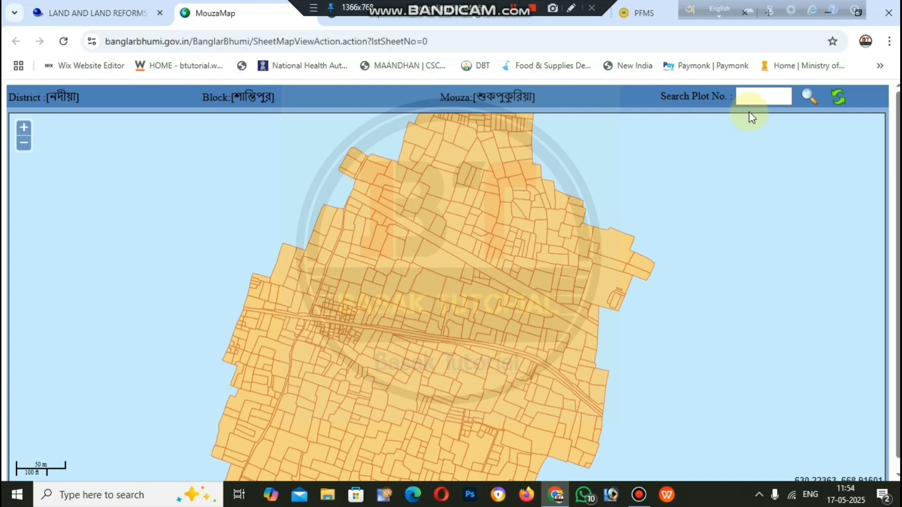
# Step: Search the mouza map for plot number 1024
pyautogui.click(759, 97)
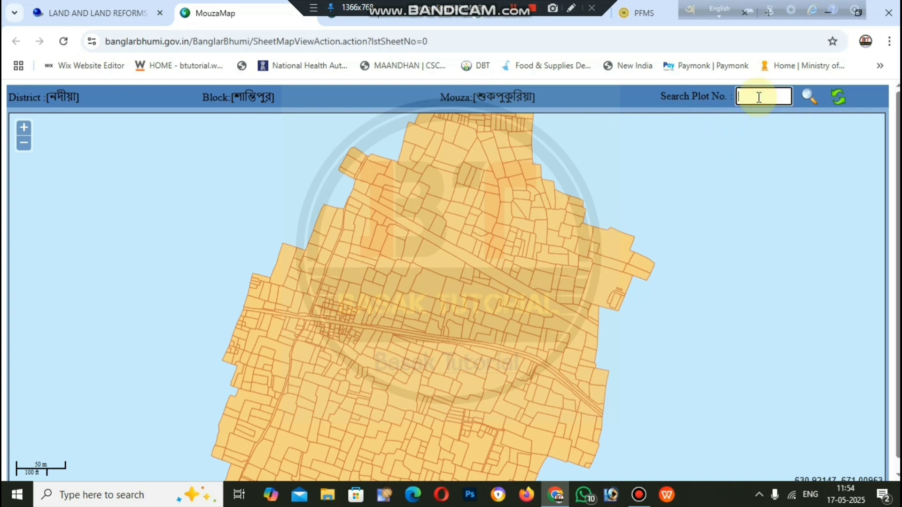
pyautogui.write('10254')
pyautogui.press('BackSpace')
pyautogui.press('BackSpace')
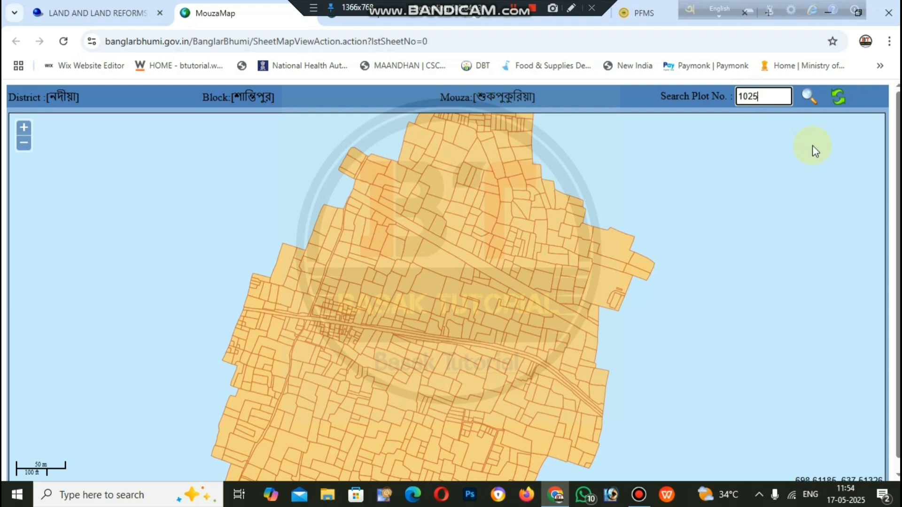
pyautogui.write('4')
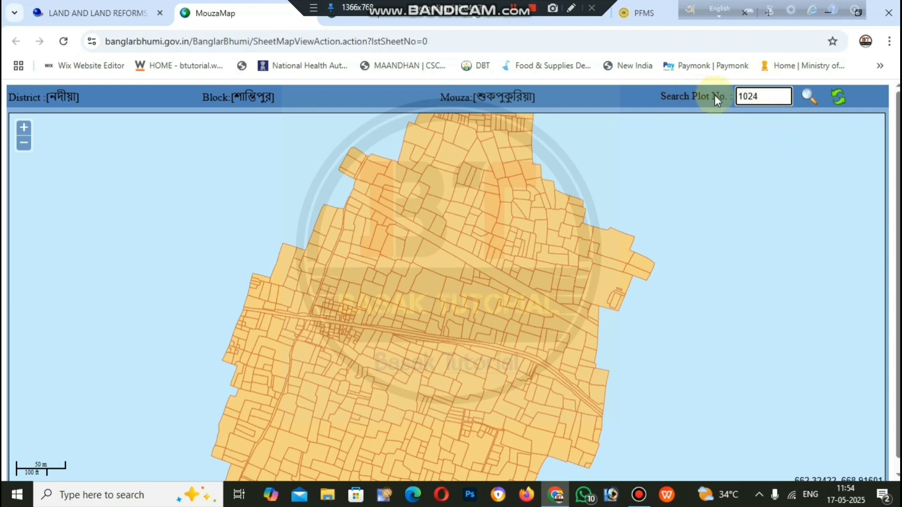
pyautogui.click(809, 97)
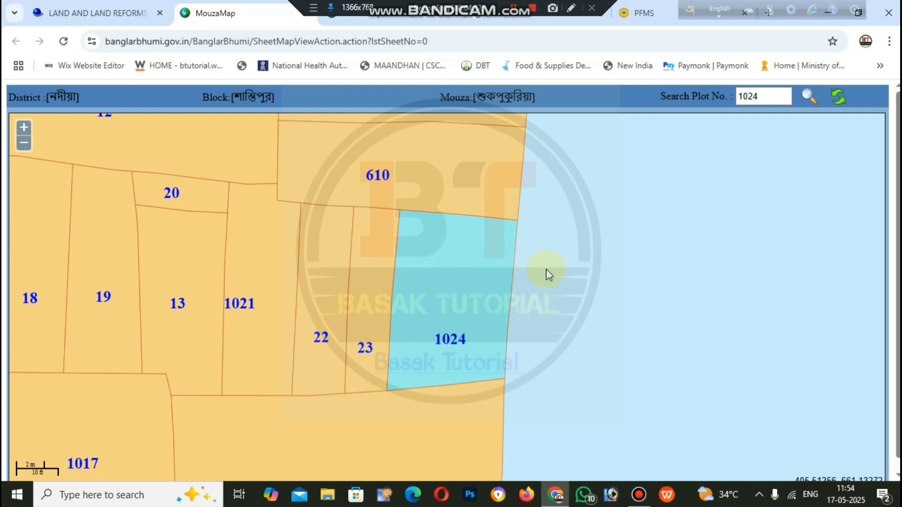
# Step: Zoom and pan the map to show the plots around 1024, including 23 and 610
pyautogui.scroll(-3, 546, 275)
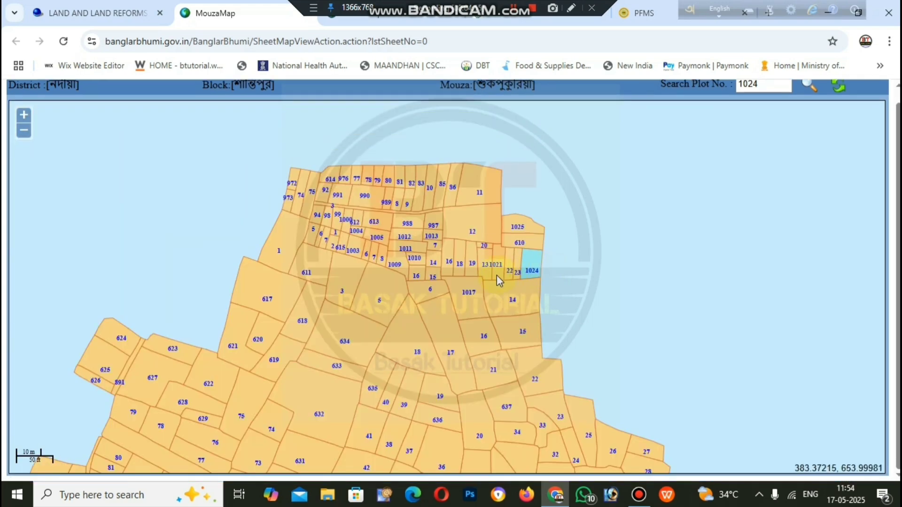
pyautogui.scroll(-2, 497, 275)
pyautogui.scroll(1, 479, 282)
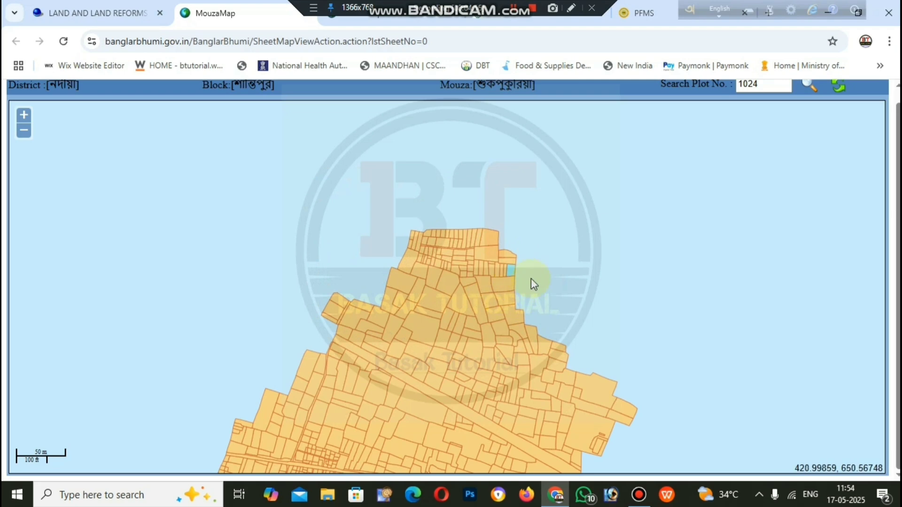
pyautogui.scroll(5, 528, 285)
pyautogui.scroll(-1, 511, 284)
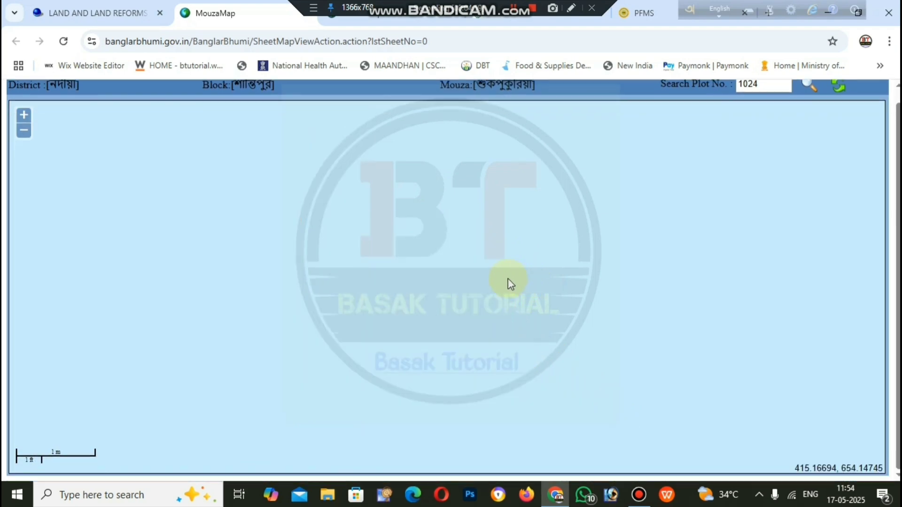
pyautogui.scroll(-1, 410, 287)
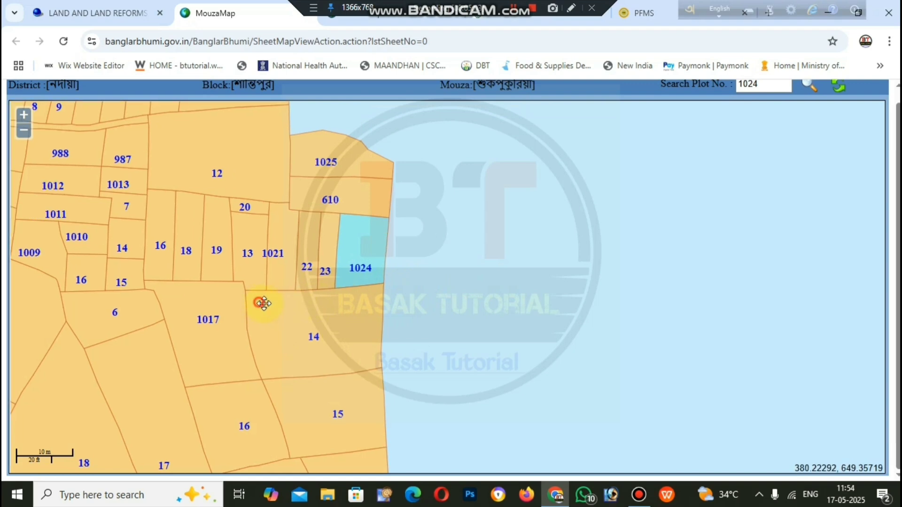
pyautogui.moveTo(262, 302); pyautogui.dragTo(396, 310)
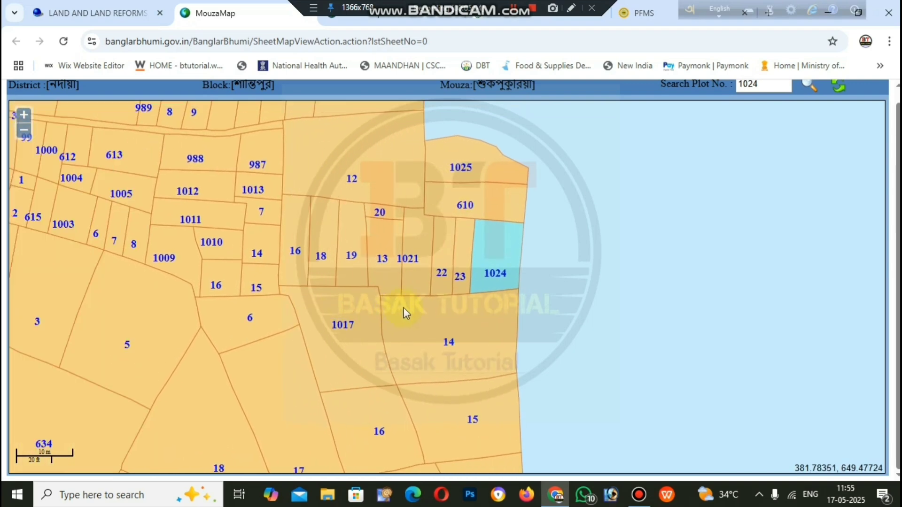
# Step: Print the plot 1024 map view to a Save as PDF file on the Desktop
pyautogui.hotkey('ctrl', 'p')
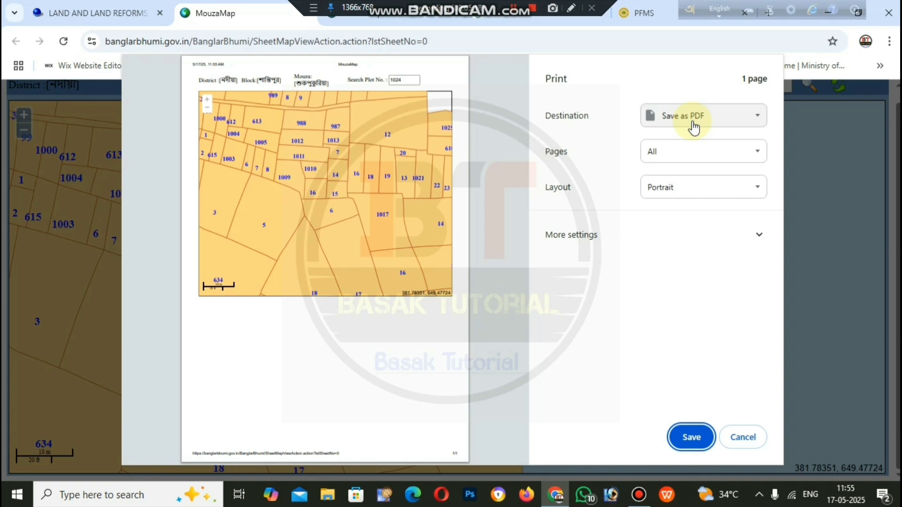
pyautogui.click(701, 445)
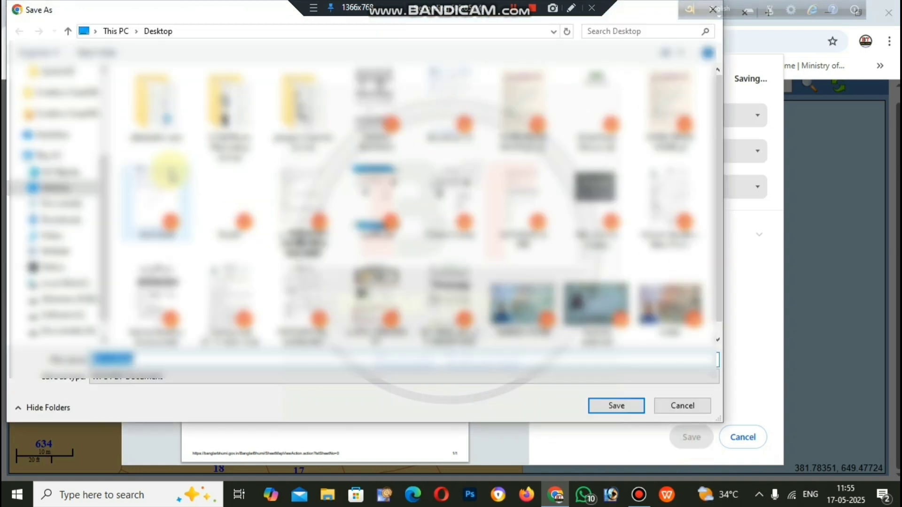
pyautogui.click(619, 407)
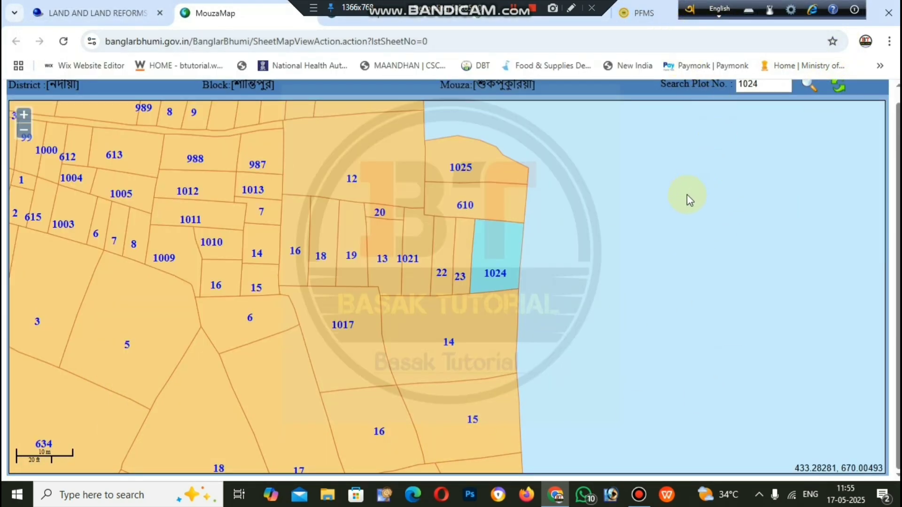
pyautogui.scroll(-3, 686, 199)
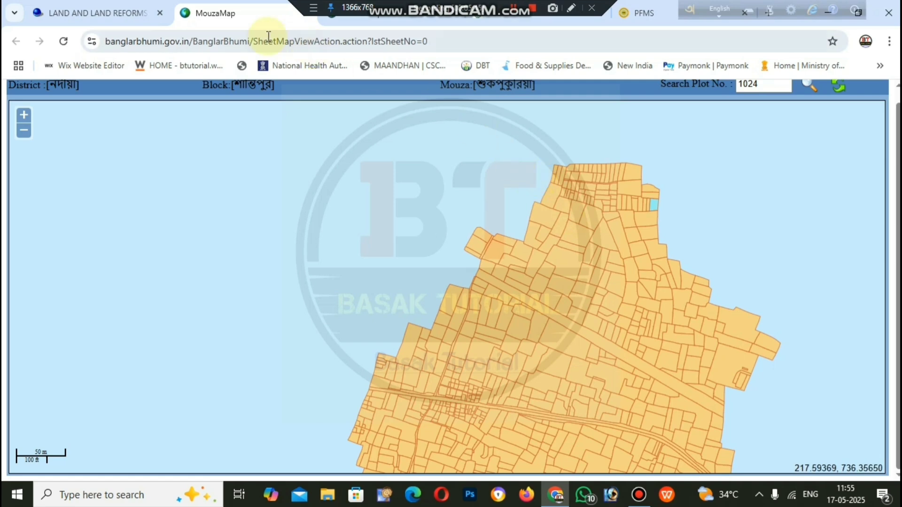
# Step: Go back to the Mouza Map Request Detail form in the LAND AND LAND REFORMS tab
pyautogui.click(115, 12)
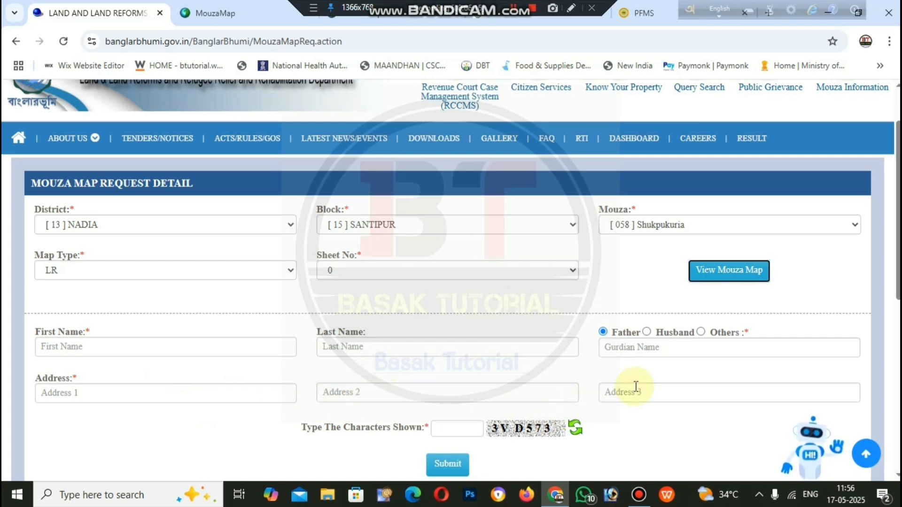
# Step: Pick SBI Epay as the GRIPS payment method for the 150 fee and continue
pyautogui.scroll(-1, 637, 386)
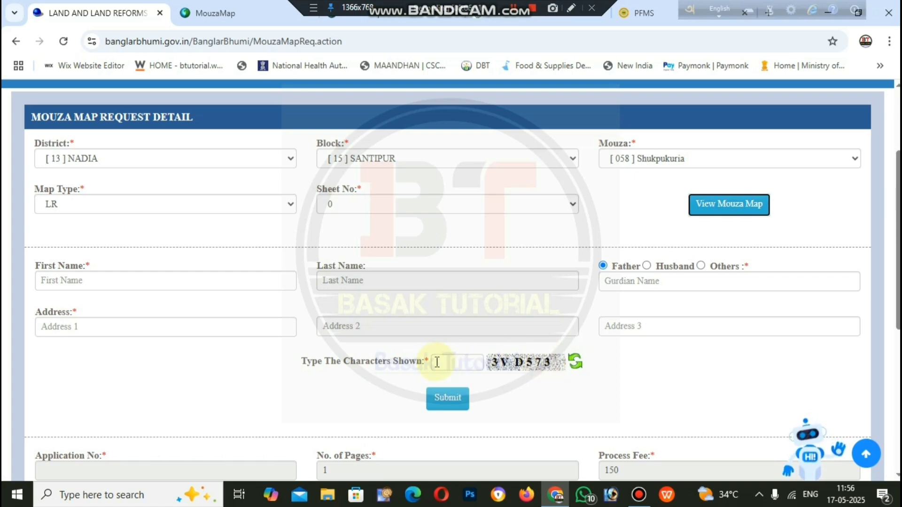
pyautogui.scroll(-1, 472, 398)
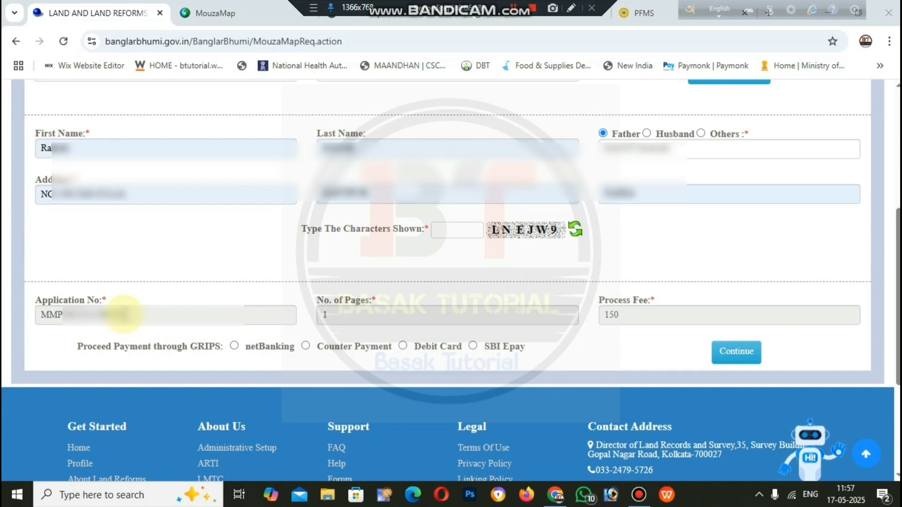
pyautogui.scroll(2, 344, 311)
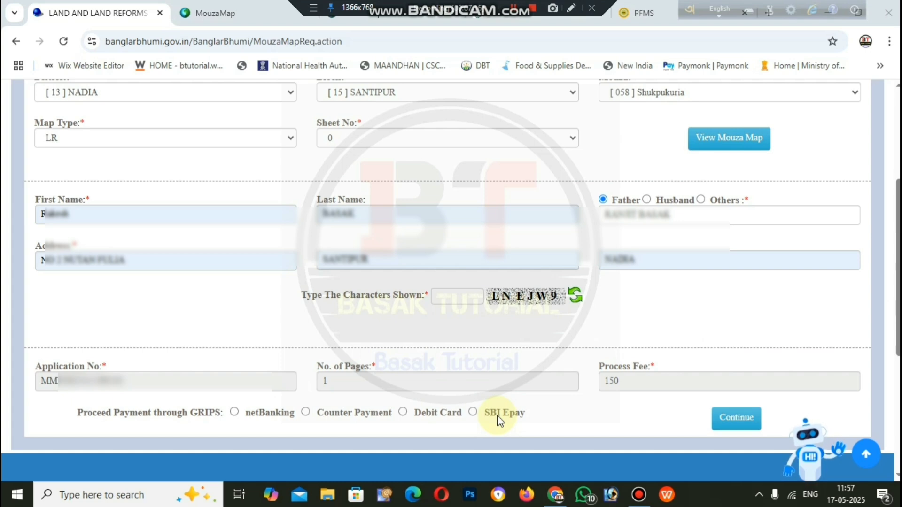
pyautogui.click(472, 413)
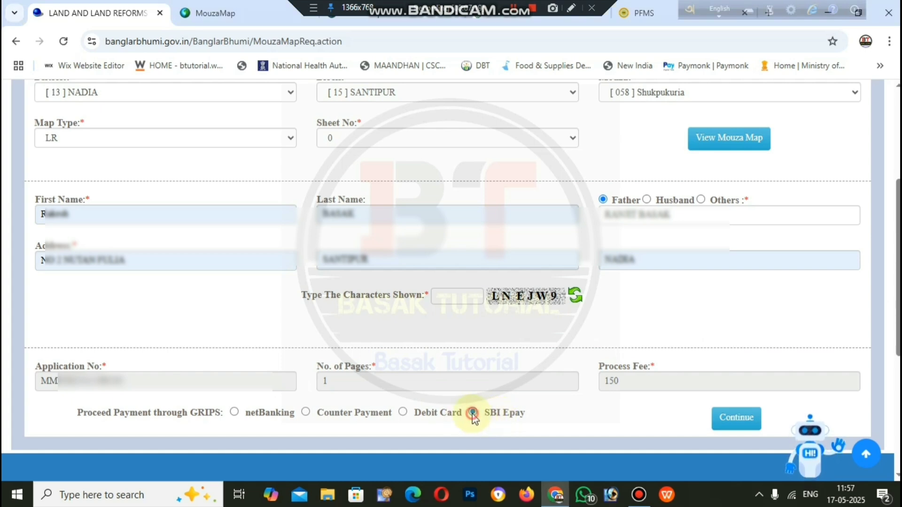
pyautogui.click(734, 423)
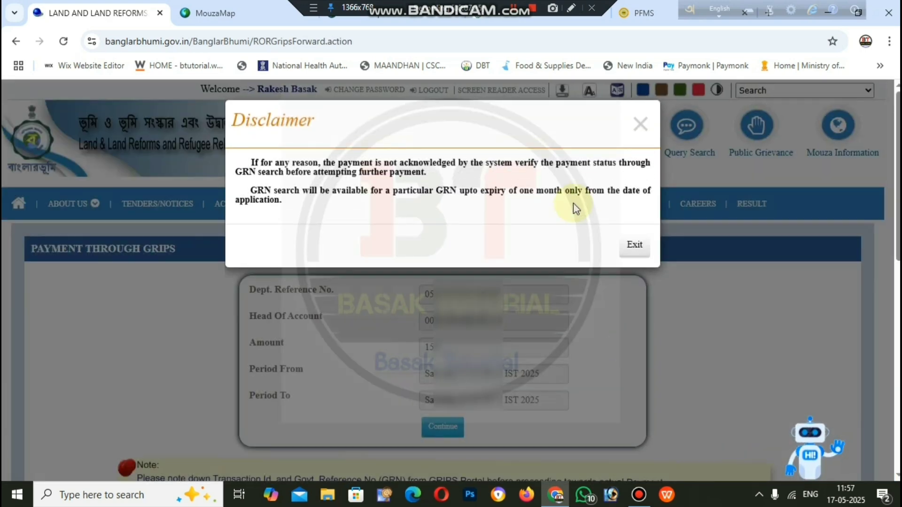
# Step: Close the Disclaimer and continue from Payment Through GRIPS to the GRIPS 2.0 review step
pyautogui.click(639, 125)
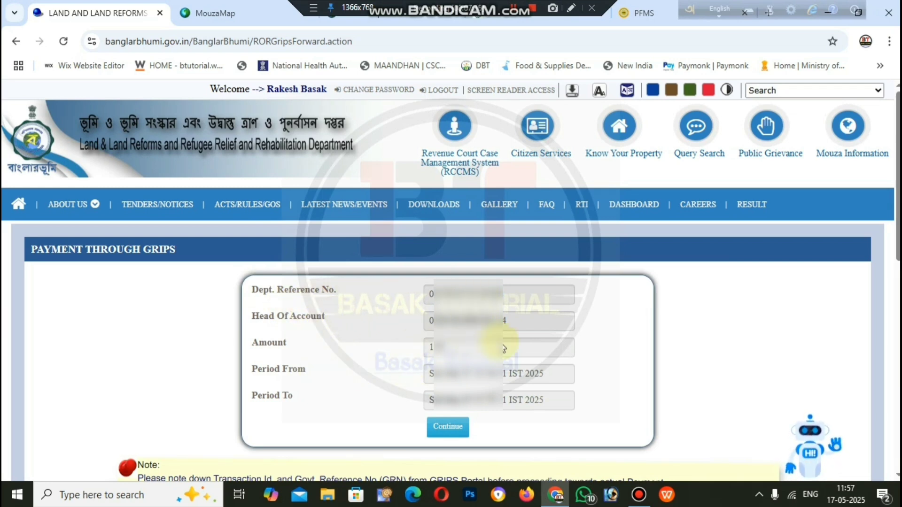
pyautogui.click(452, 426)
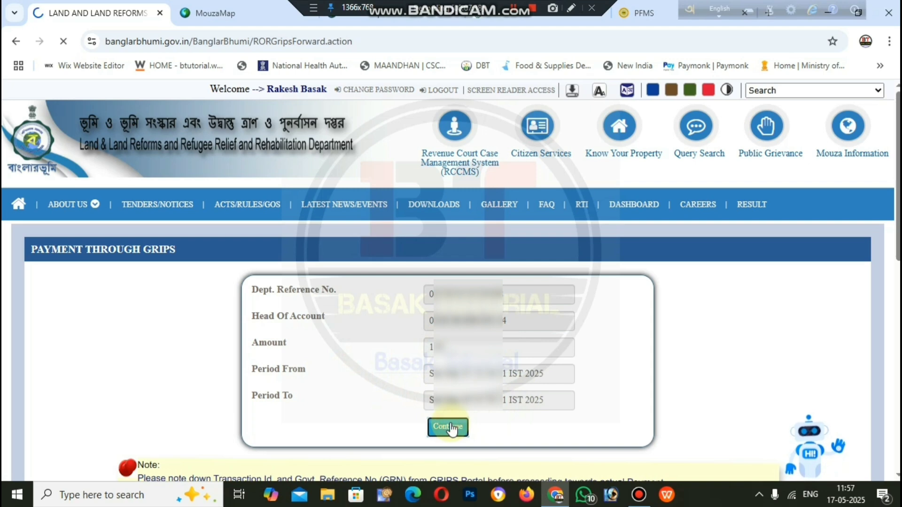
pyautogui.scroll(-1, 471, 410)
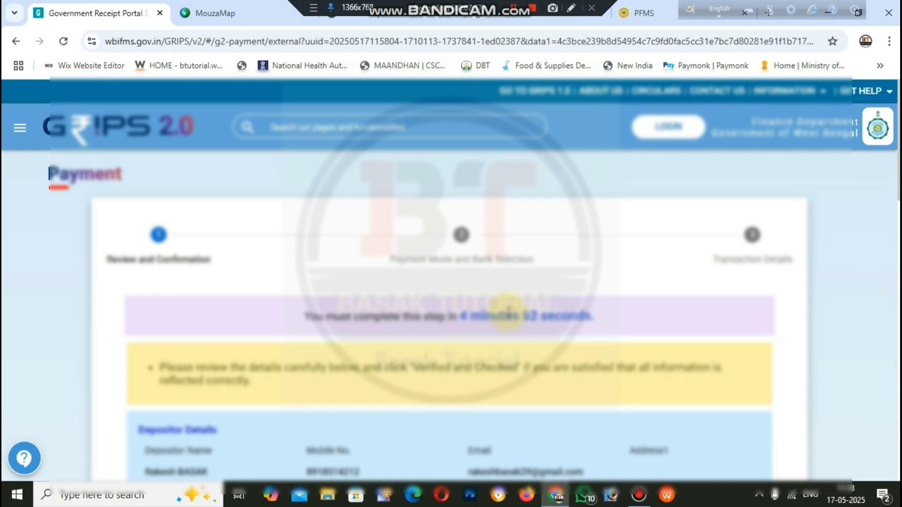
# Step: Tick 'Verified and checked' for the depositor details and move to payment mode selection
pyautogui.scroll(-4, 508, 310)
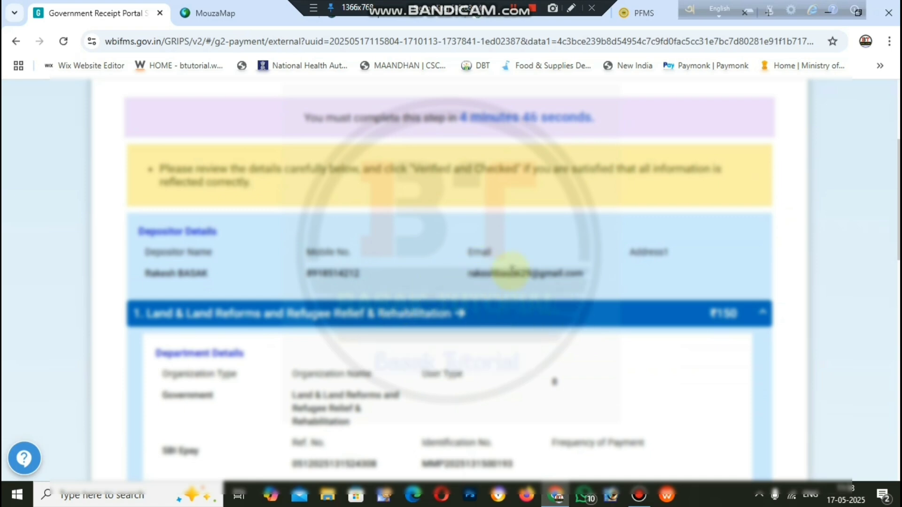
pyautogui.scroll(-8, 507, 281)
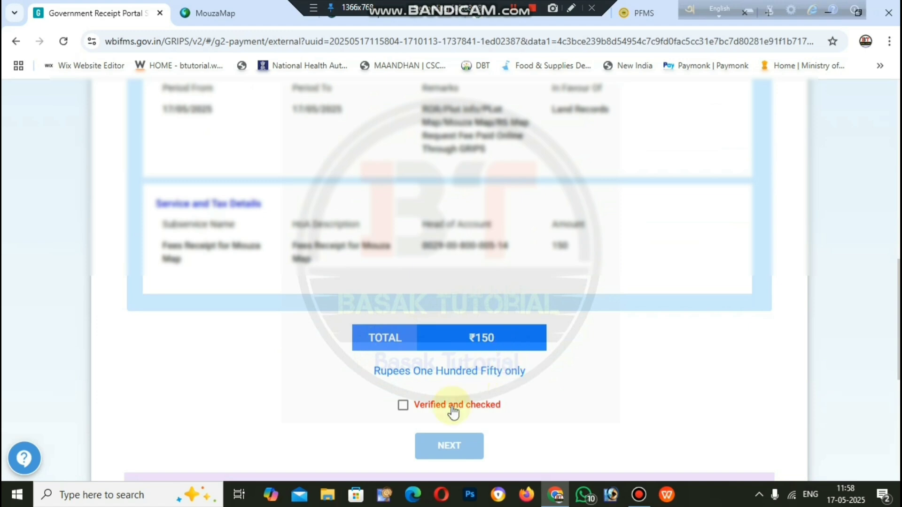
pyautogui.click(403, 406)
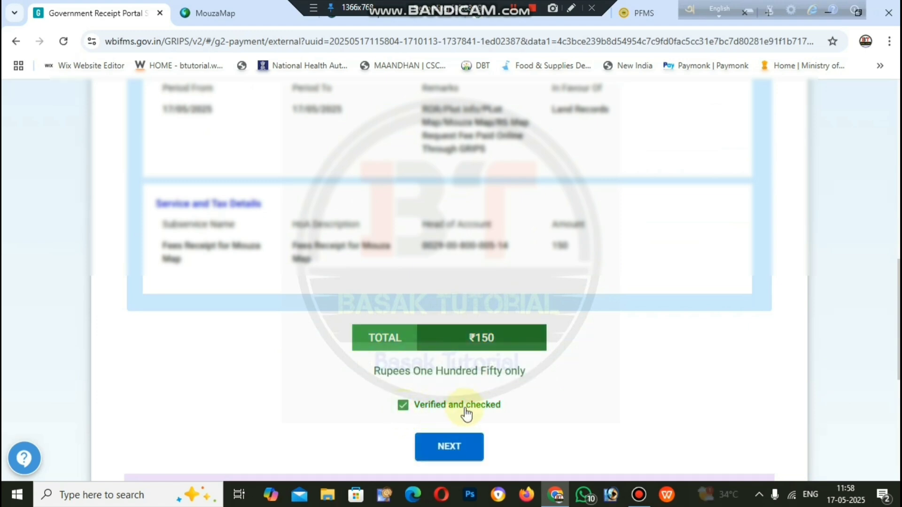
pyautogui.click(446, 447)
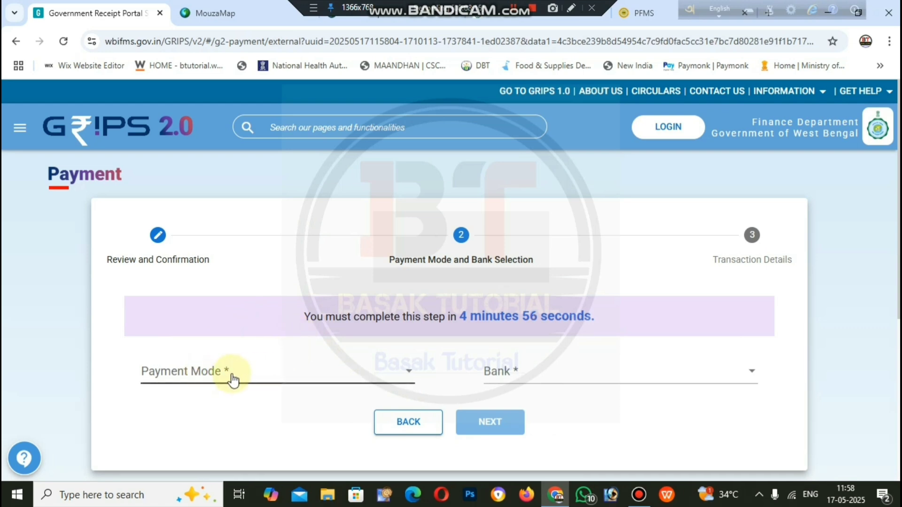
# Step: Choose SBI Epay via Payment Gateway/Bank, generate the GRN, and go to SBIePay with PAY NOW
pyautogui.click(278, 377)
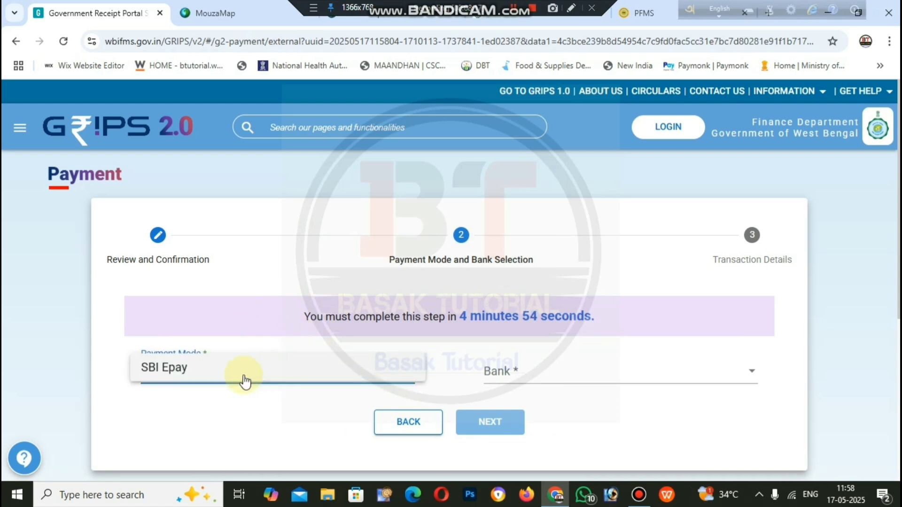
pyautogui.click(200, 376)
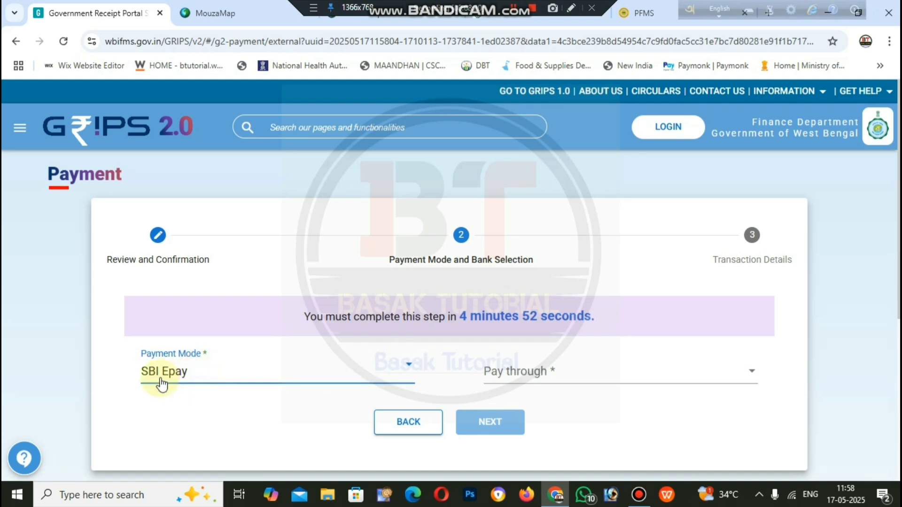
pyautogui.click(531, 378)
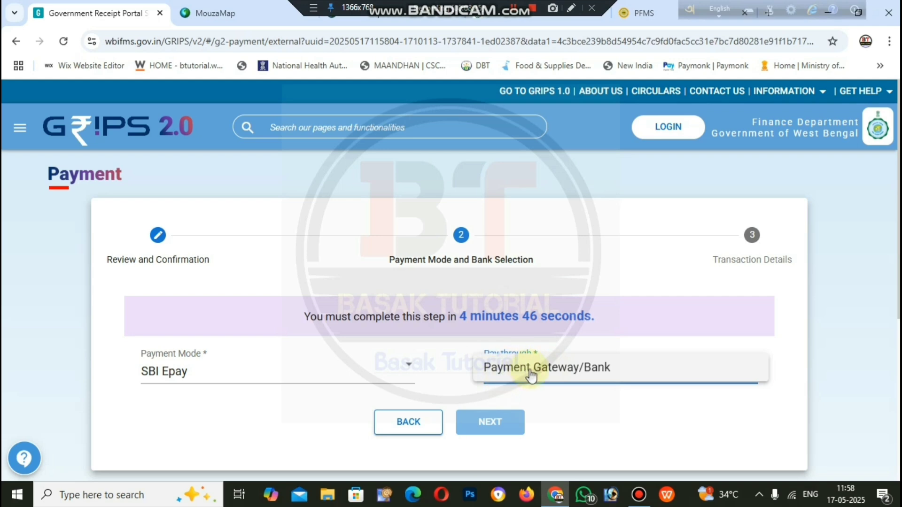
pyautogui.click(533, 377)
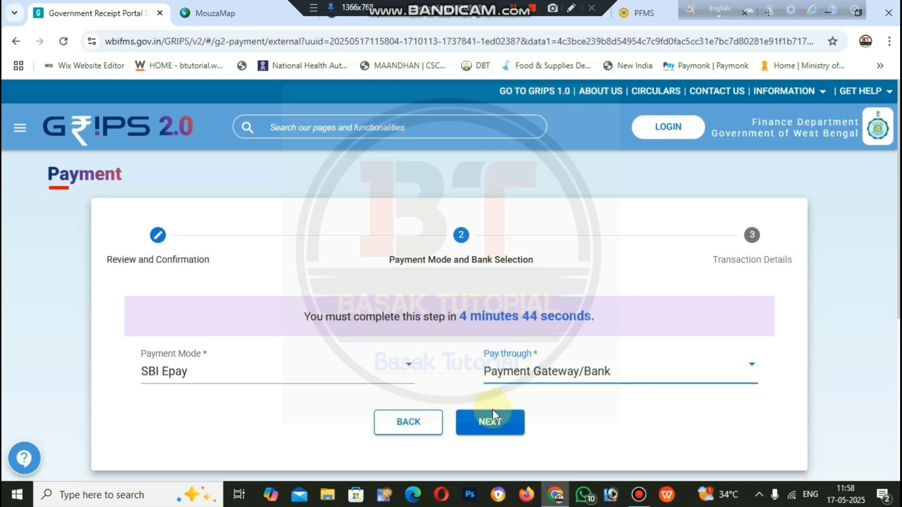
pyautogui.click(491, 422)
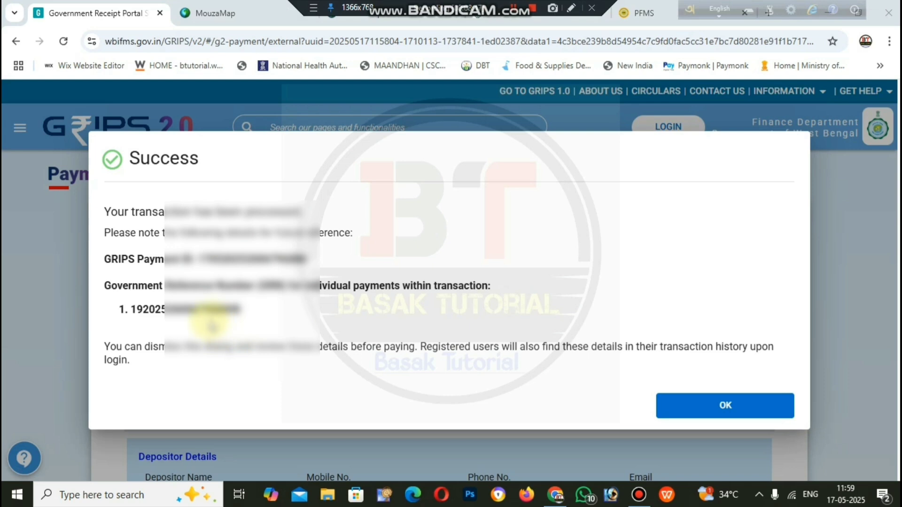
pyautogui.click(732, 413)
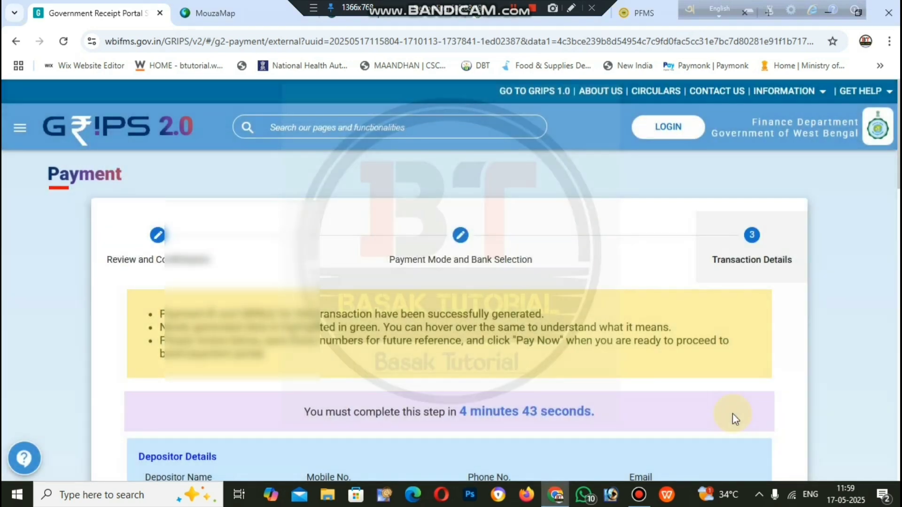
pyautogui.scroll(-15, 436, 340)
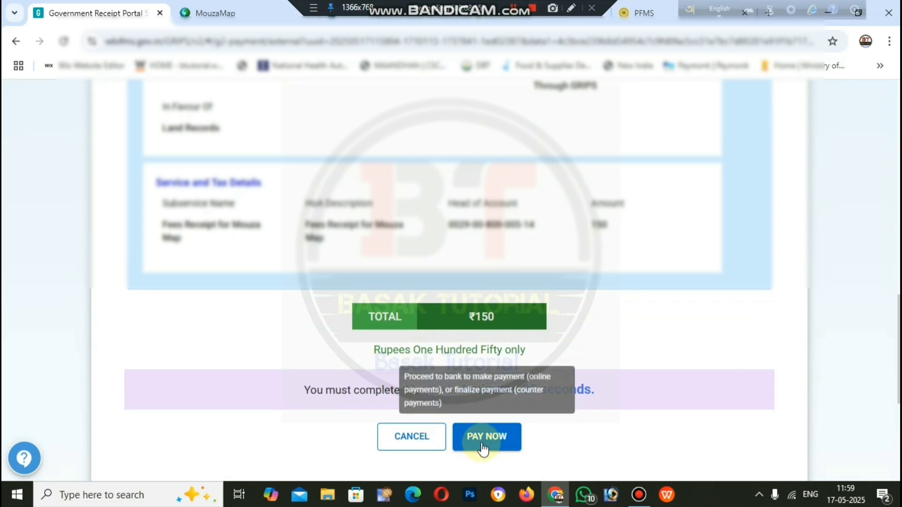
pyautogui.click(482, 444)
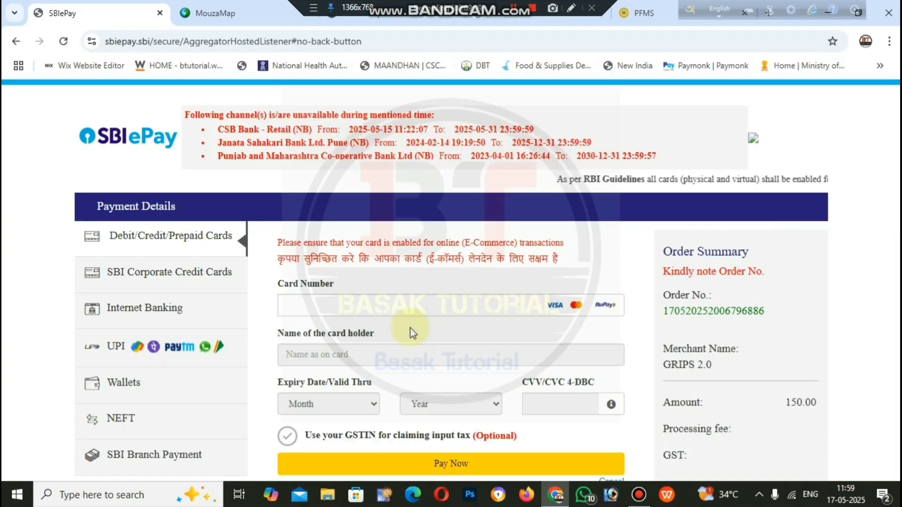
# Step: Pay the 150.00 INR fee in SBIePay with the UPI QR option
pyautogui.scroll(-1, 288, 338)
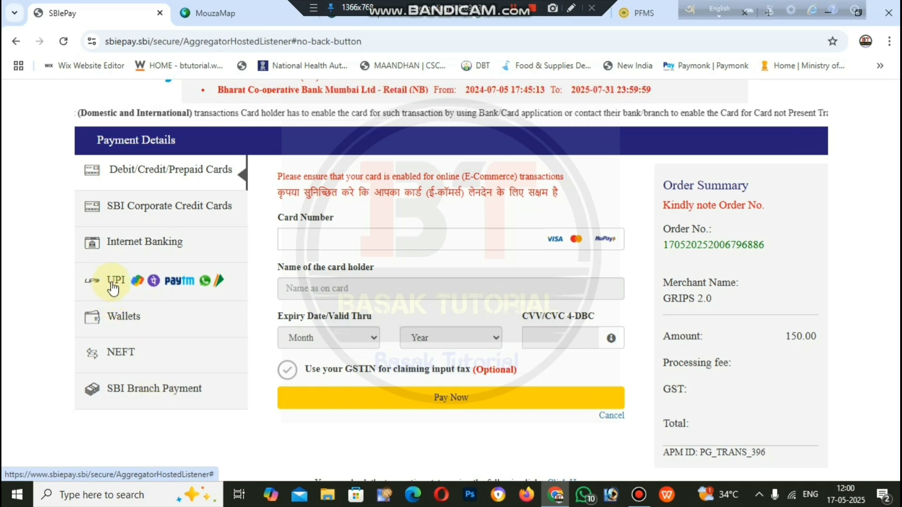
pyautogui.click(112, 284)
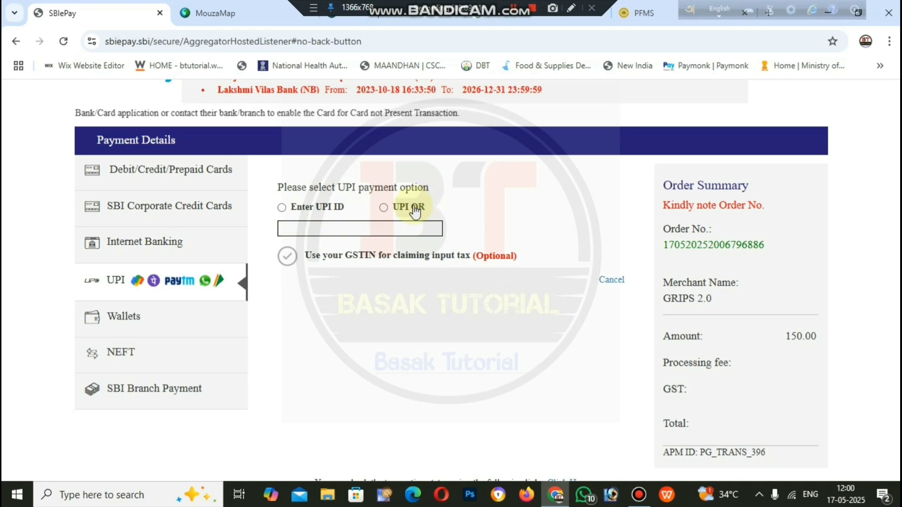
pyautogui.click(384, 208)
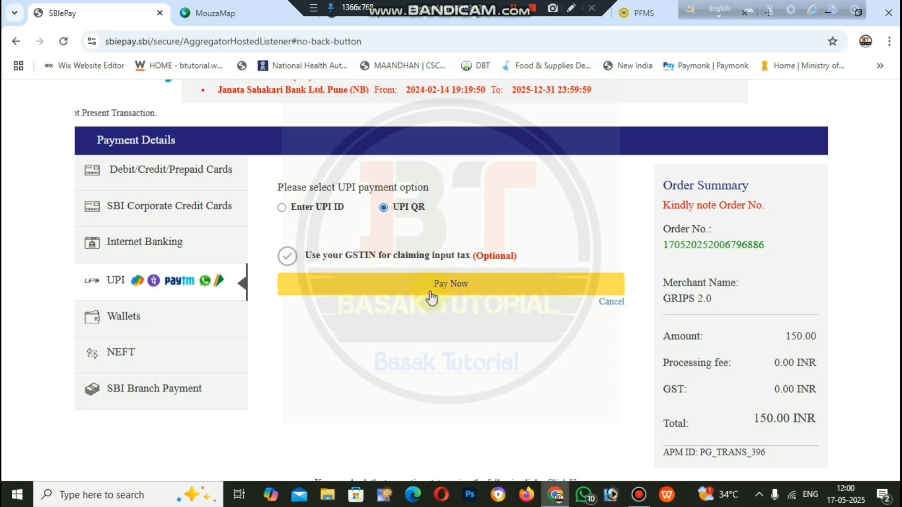
pyautogui.click(468, 285)
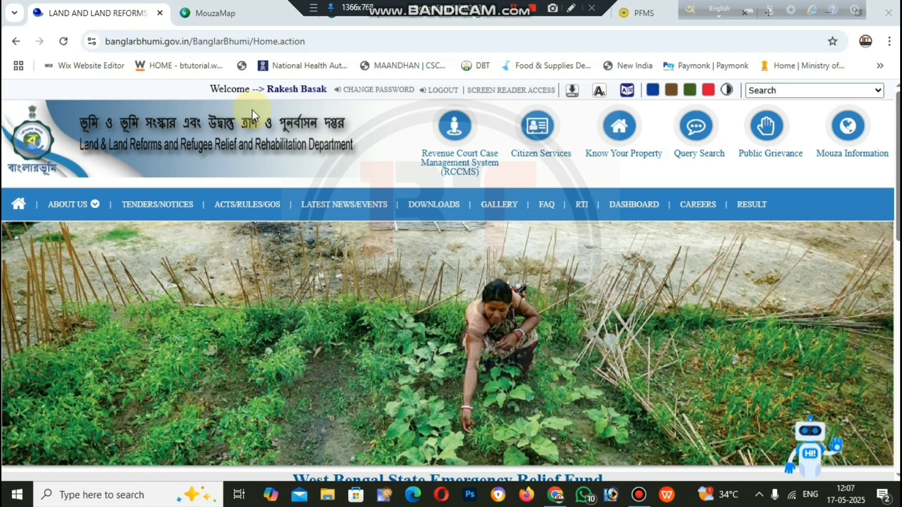
# Step: Open the GRN Search form under Citizen Services
pyautogui.click(537, 126)
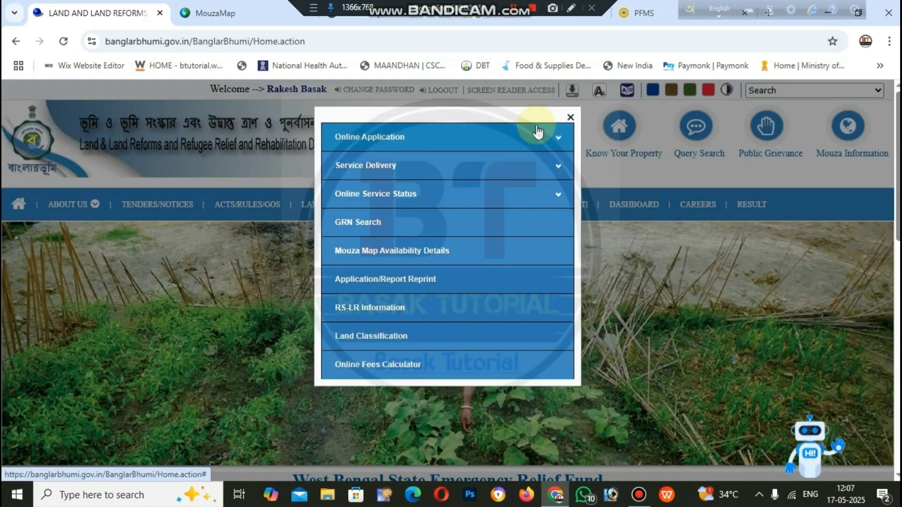
pyautogui.click(365, 230)
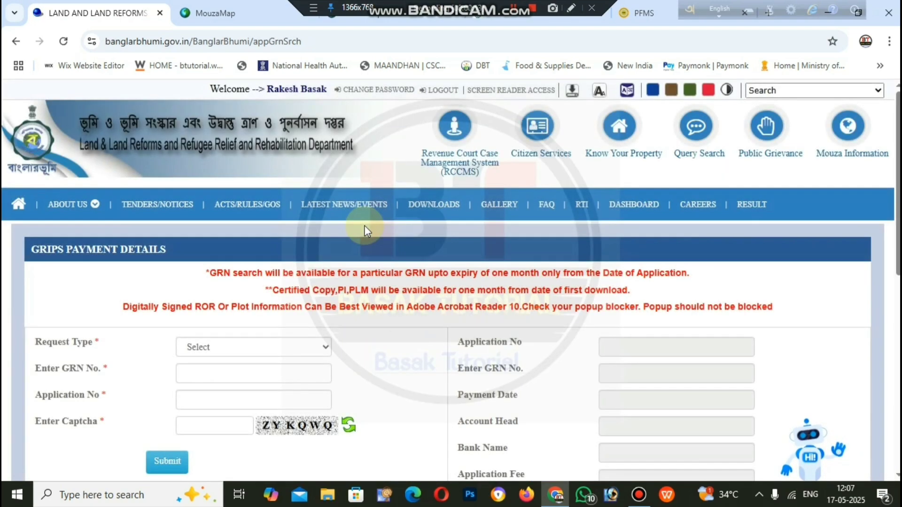
pyautogui.scroll(-2, 368, 234)
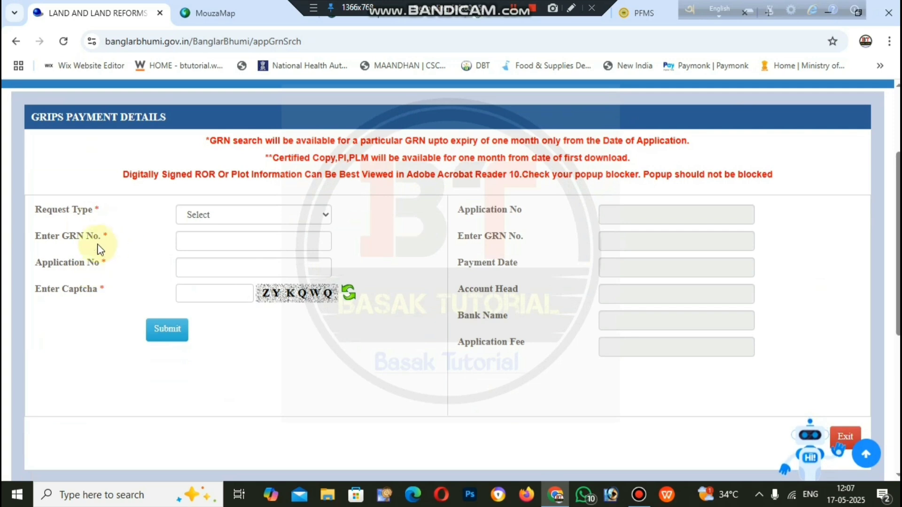
# Step: Search the GRN with request type ROR/PI/MAP and dismiss the confirmation notice
pyautogui.click(201, 216)
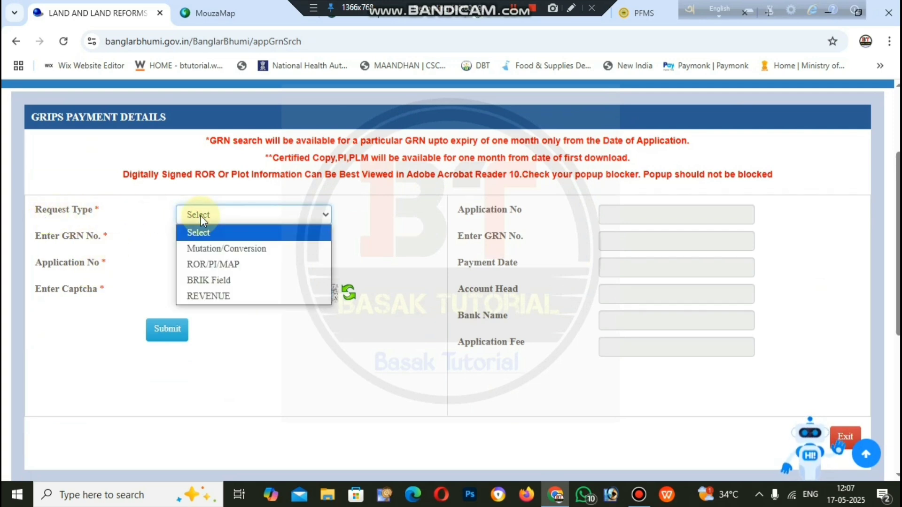
pyautogui.click(220, 263)
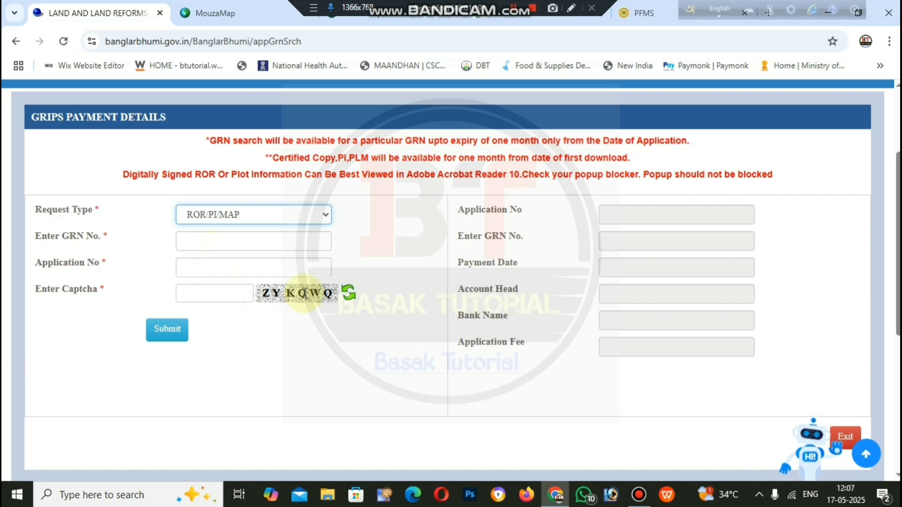
pyautogui.click(168, 331)
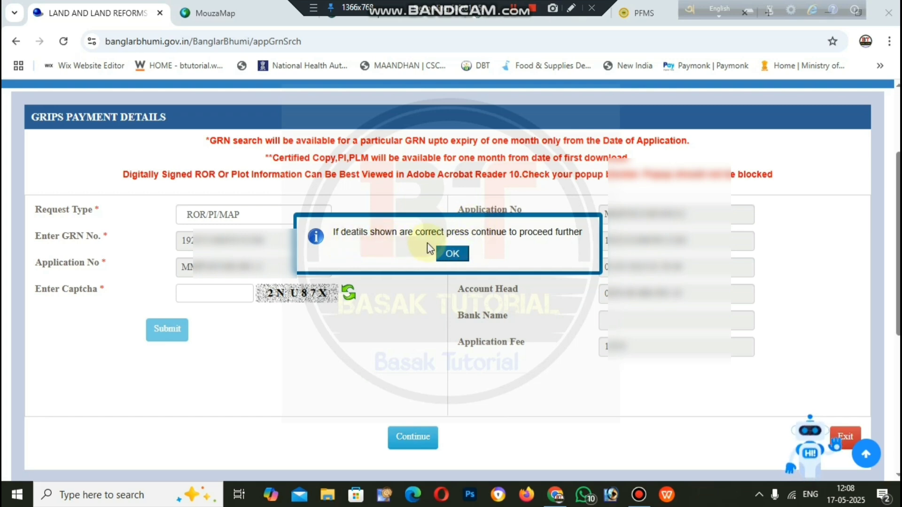
pyautogui.click(460, 253)
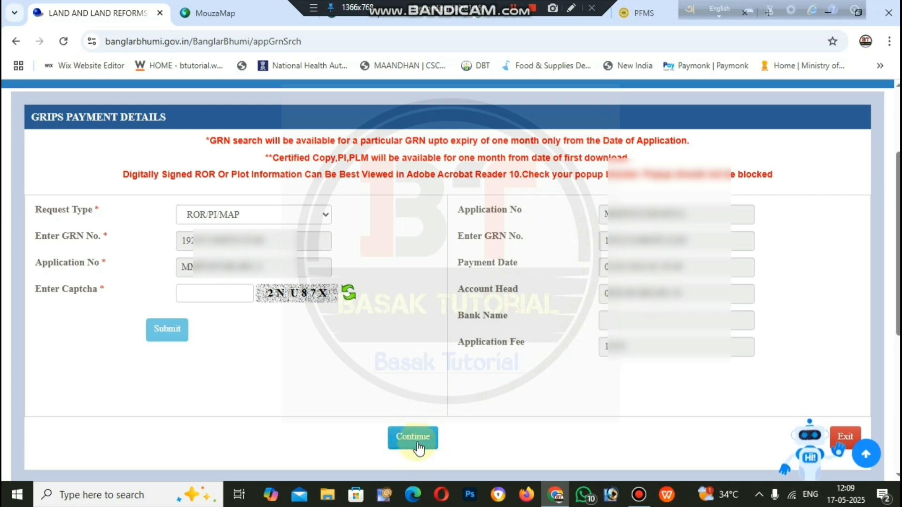
# Step: Continue with the fetched GRIPS payment details, getting the 'Payment record may not be valid' message
pyautogui.click(402, 441)
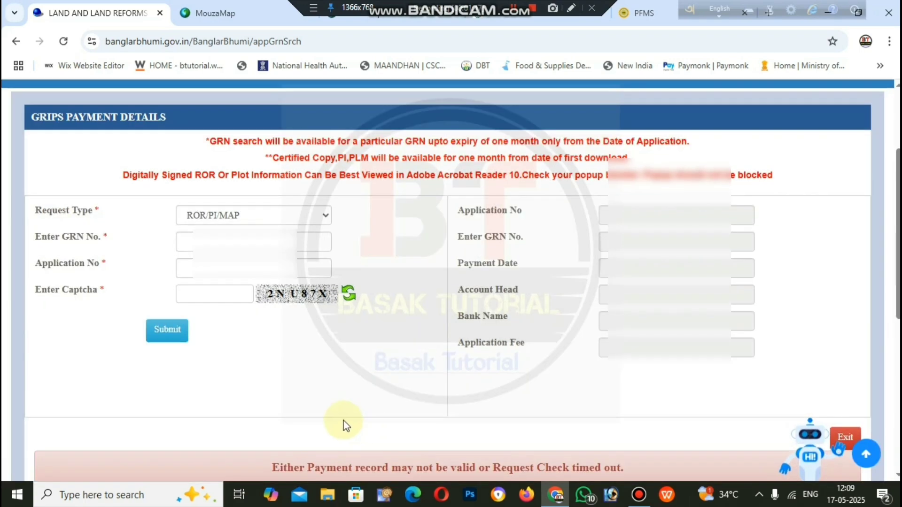